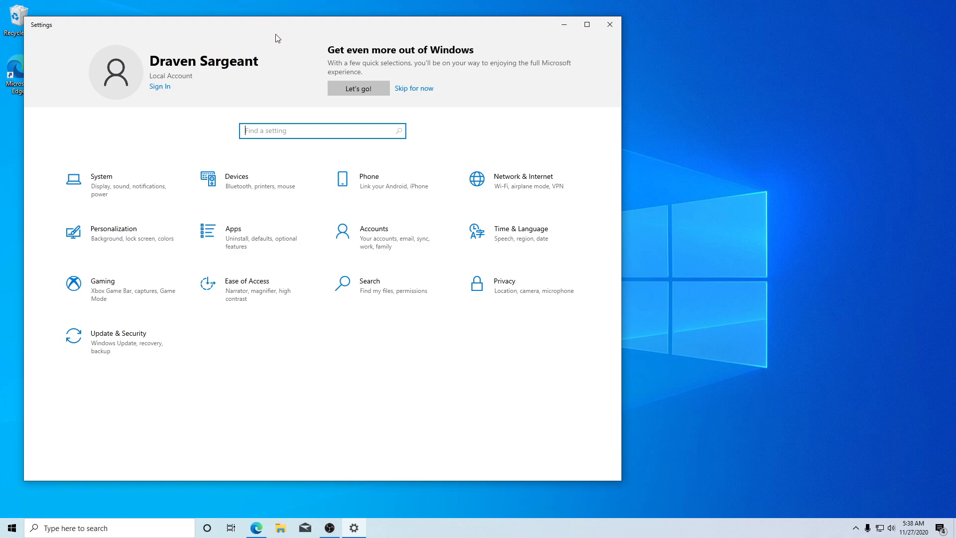
# Check for Windows updates in Update & Security, view the Delivery Optimization settings, and close Settings.
pyautogui.click(257, 360)
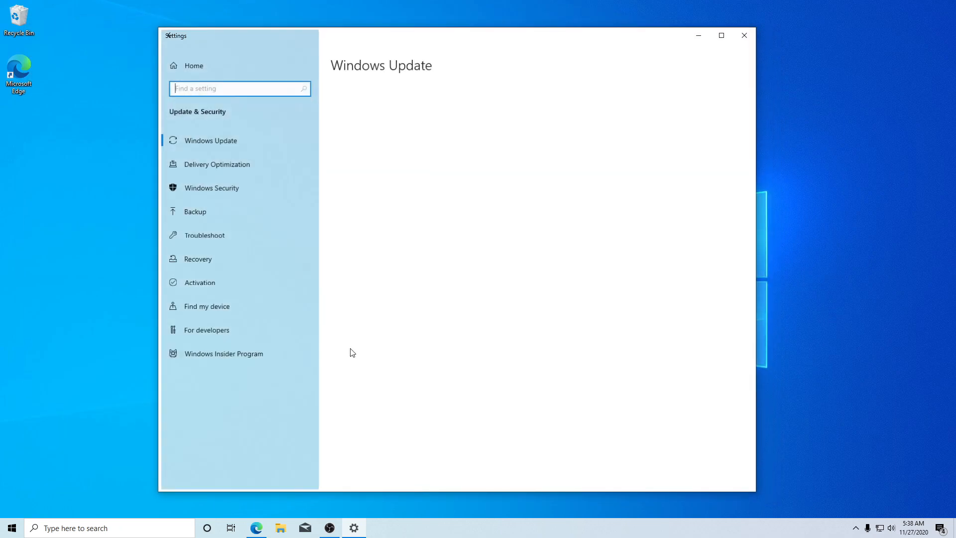
pyautogui.click(365, 127)
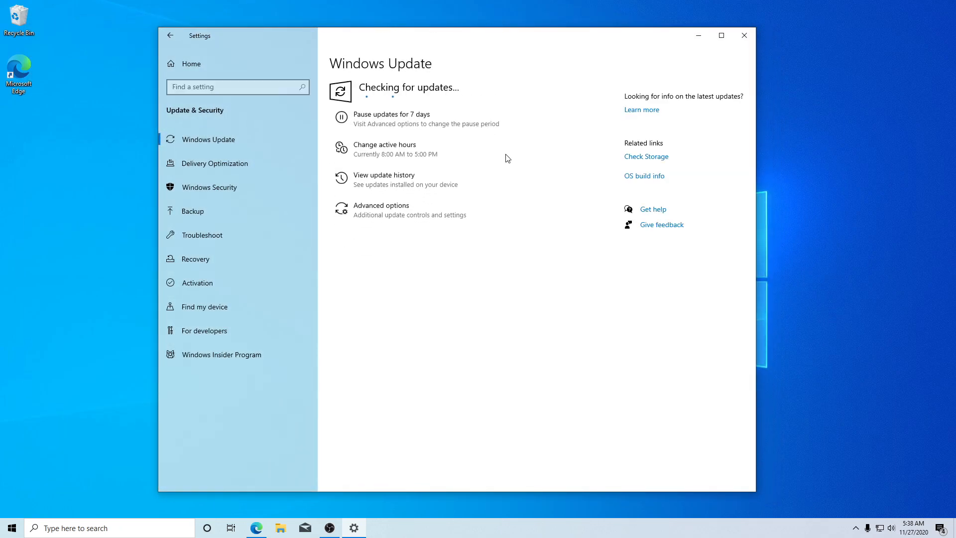
pyautogui.click(207, 169)
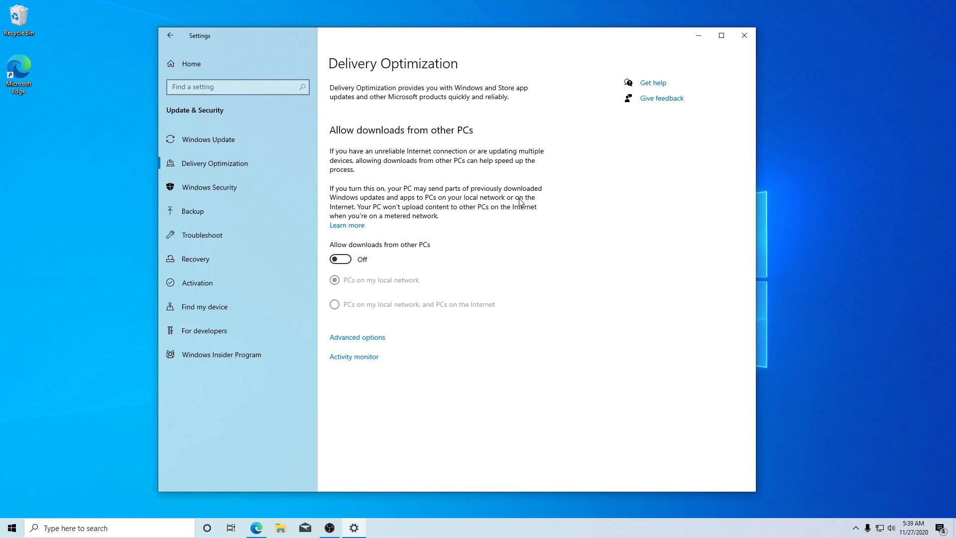
pyautogui.hotkey('alt', 'F4')
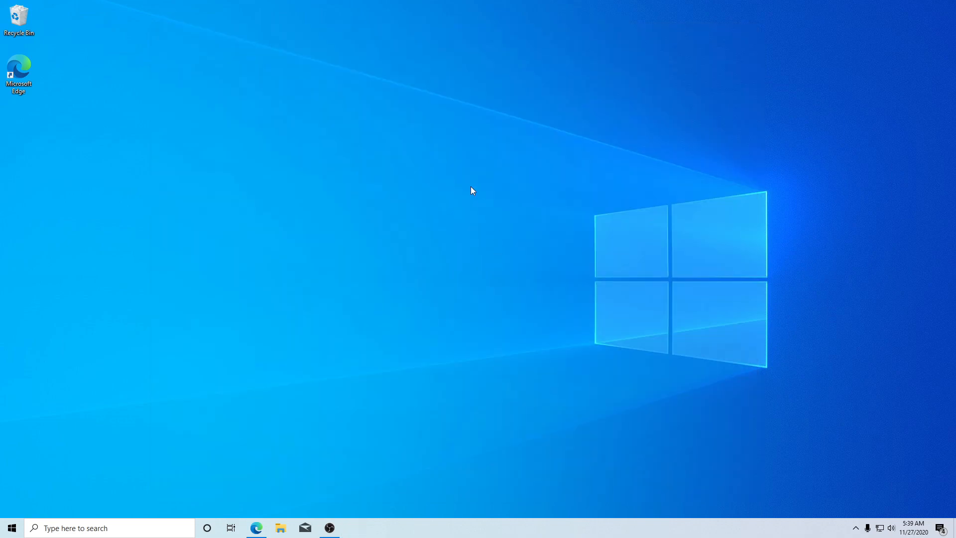
# Delete the Microsoft Edge shortcut from the desktop.
pyautogui.rightClick(19, 71)
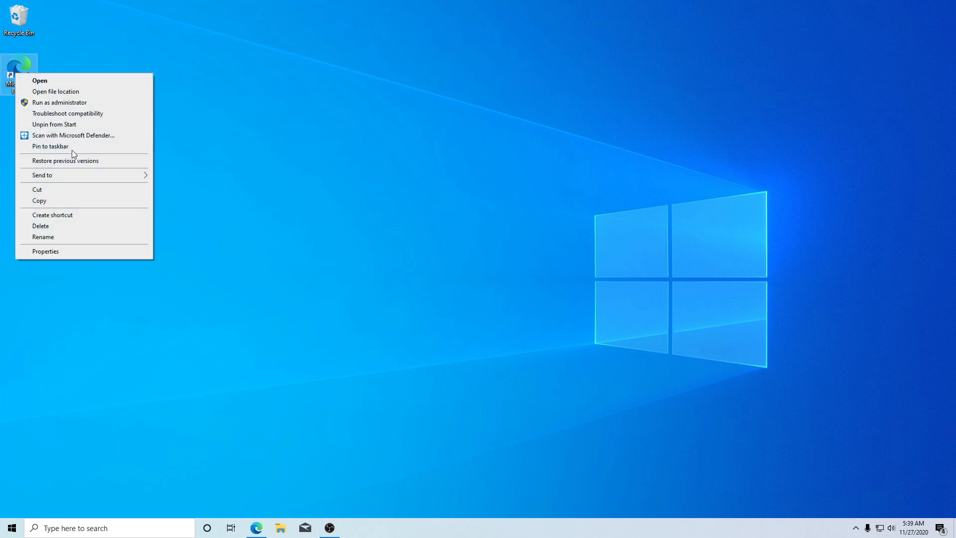
pyautogui.click(54, 227)
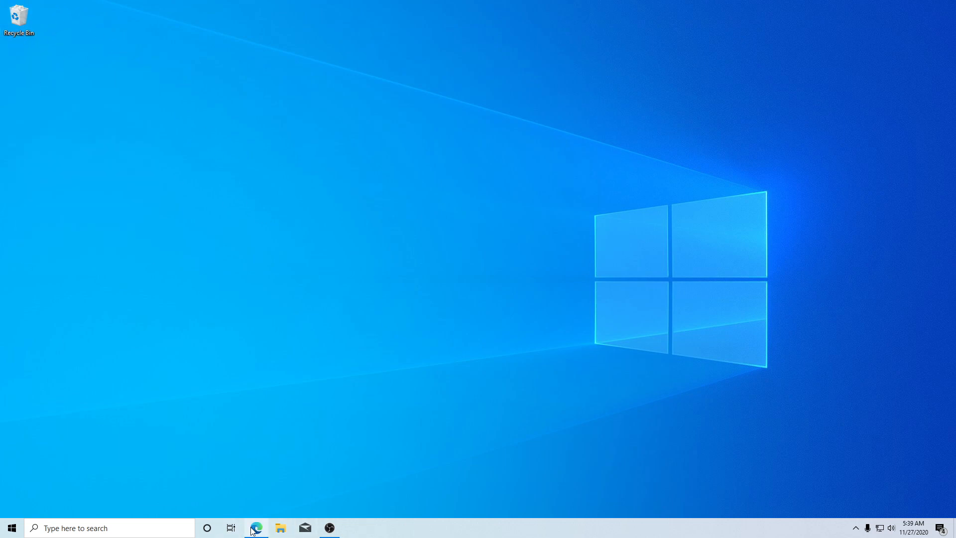
# Set the desktop icons to the small size and refresh the desktop.
pyautogui.rightClick(126, 107)
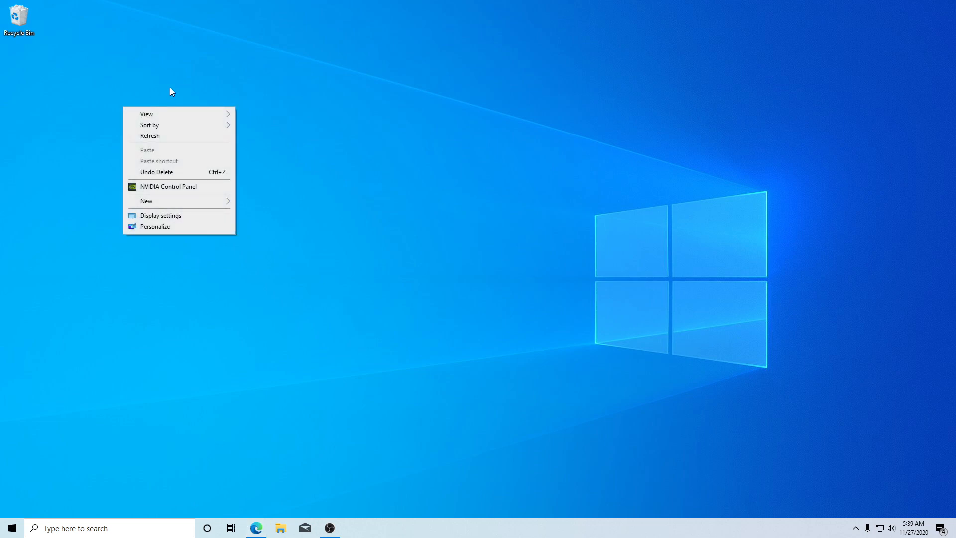
pyautogui.moveTo(156, 115)
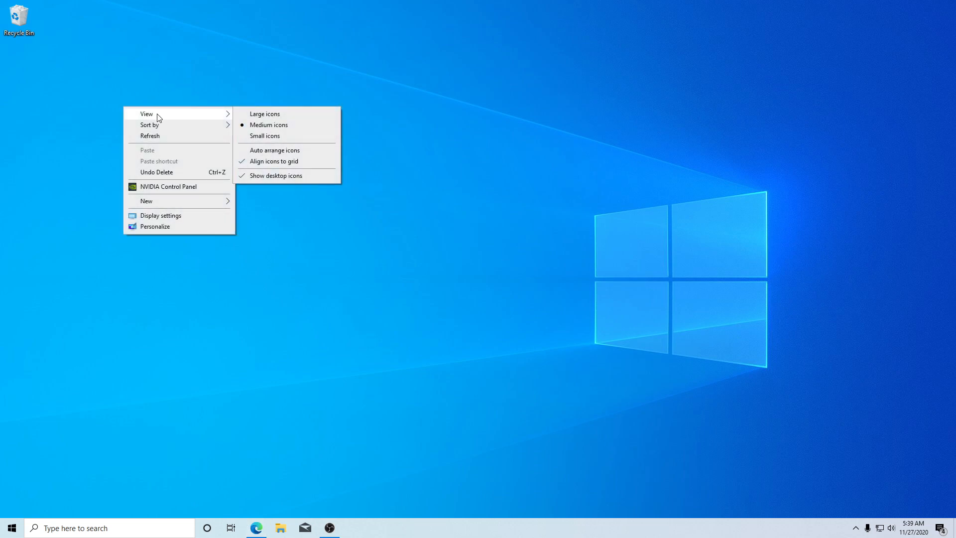
pyautogui.click(279, 134)
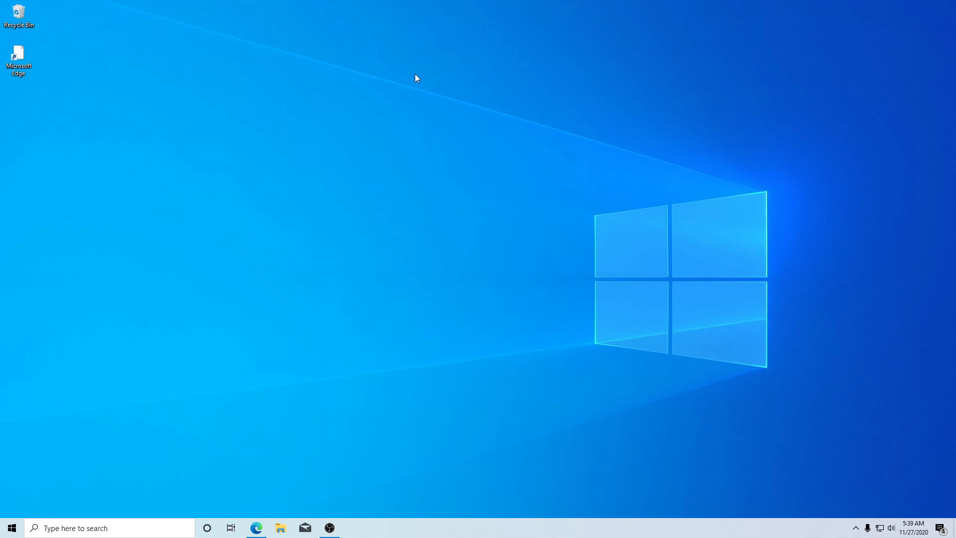
pyautogui.rightClick(19, 60)
pyautogui.rightClick(272, 154)
pyautogui.click(300, 182)
# Preview the desktop icons at the large size, and return them to small.
pyautogui.rightClick(230, 135)
pyautogui.moveTo(279, 144)
pyautogui.click(358, 142)
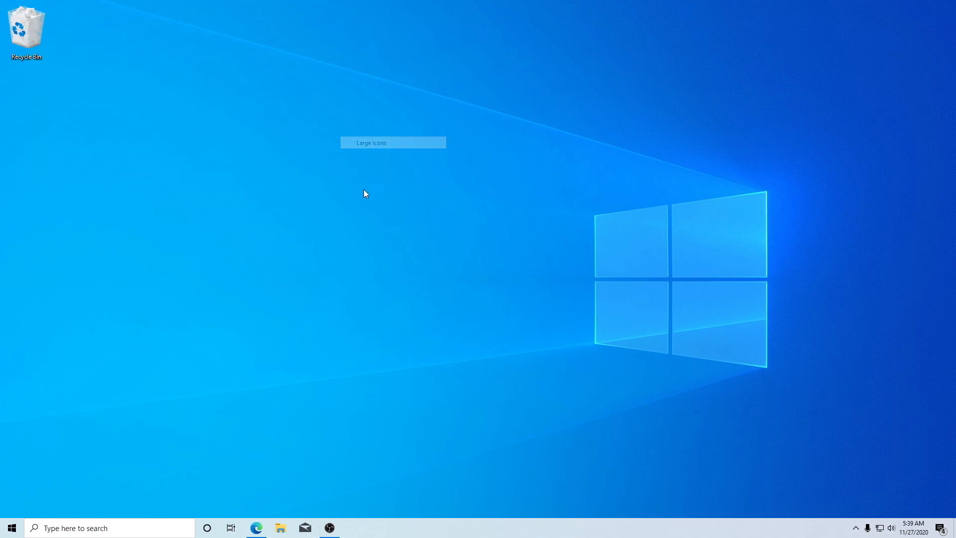
pyautogui.rightClick(308, 167)
pyautogui.moveTo(354, 180)
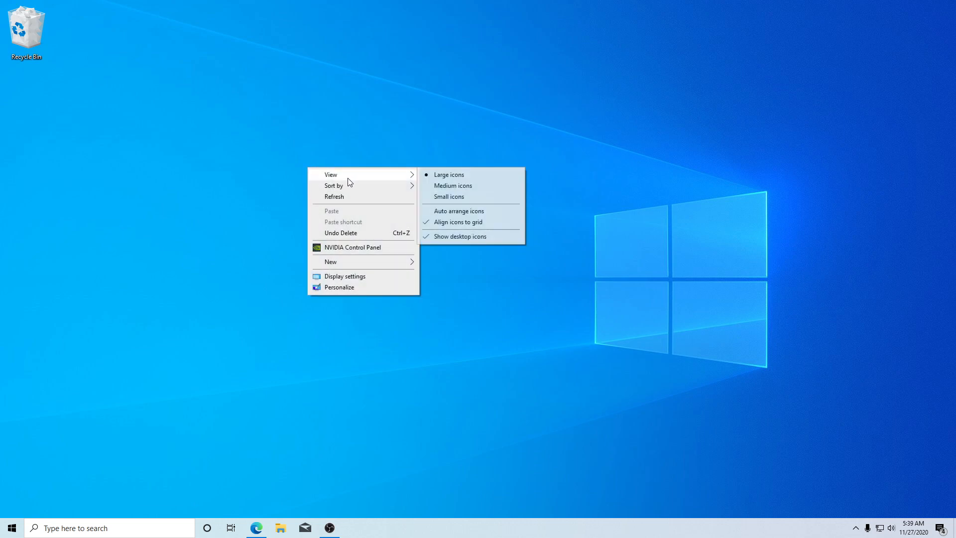
pyautogui.click(446, 197)
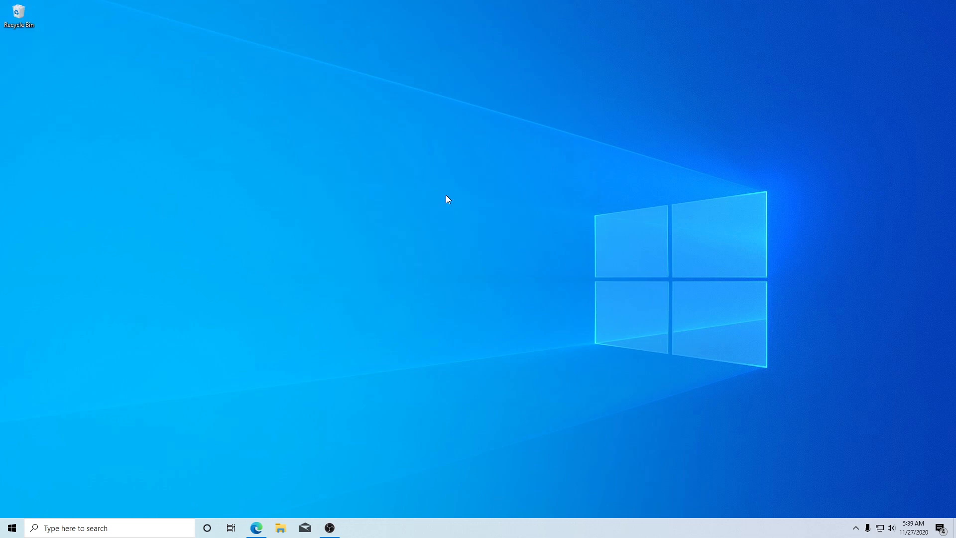
# Review the driver updates offered under Windows Update's optional updates, and close Settings.
pyautogui.click(14, 529)
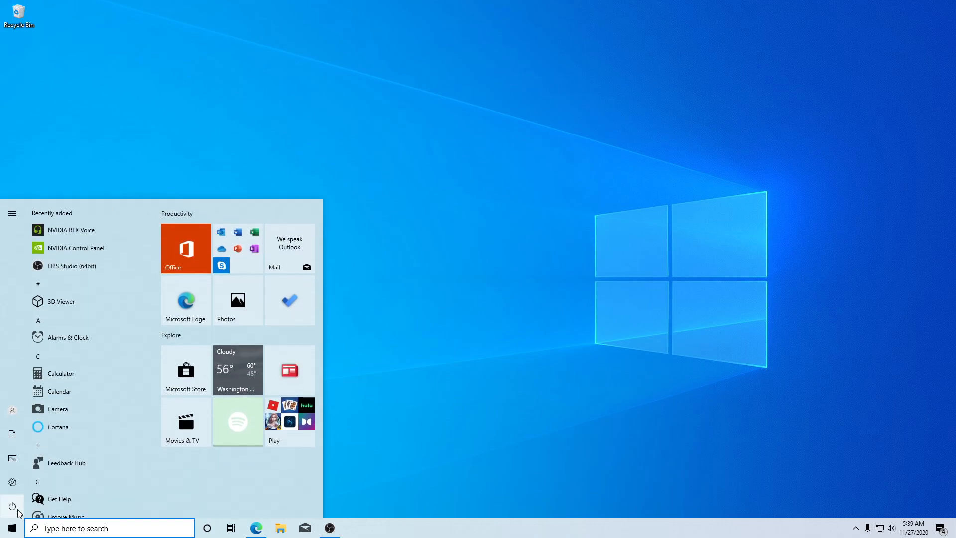
pyautogui.click(13, 482)
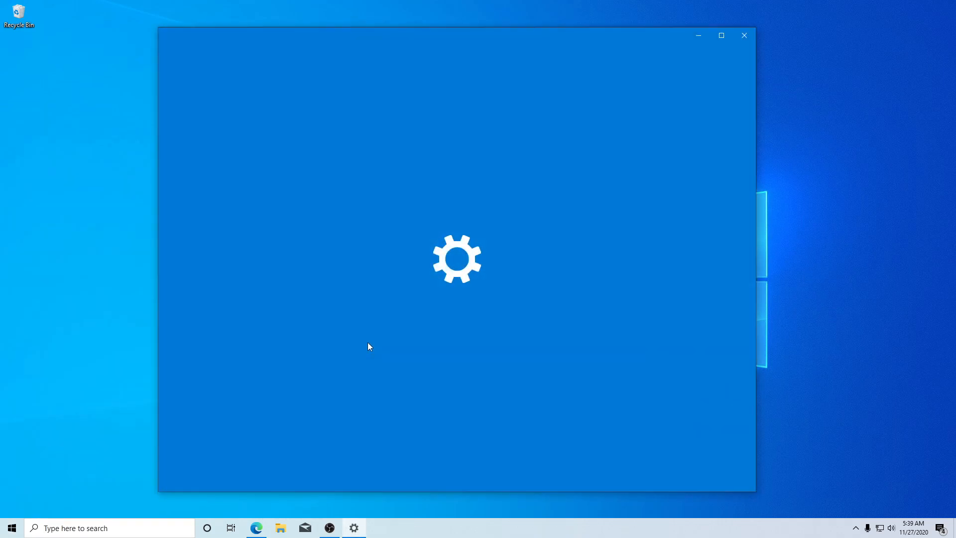
pyautogui.click(287, 344)
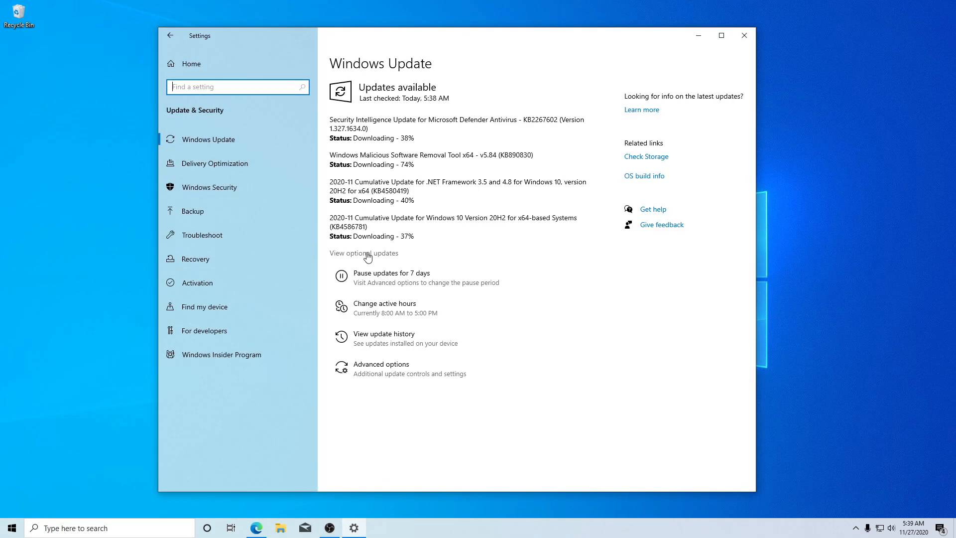
pyautogui.click(355, 255)
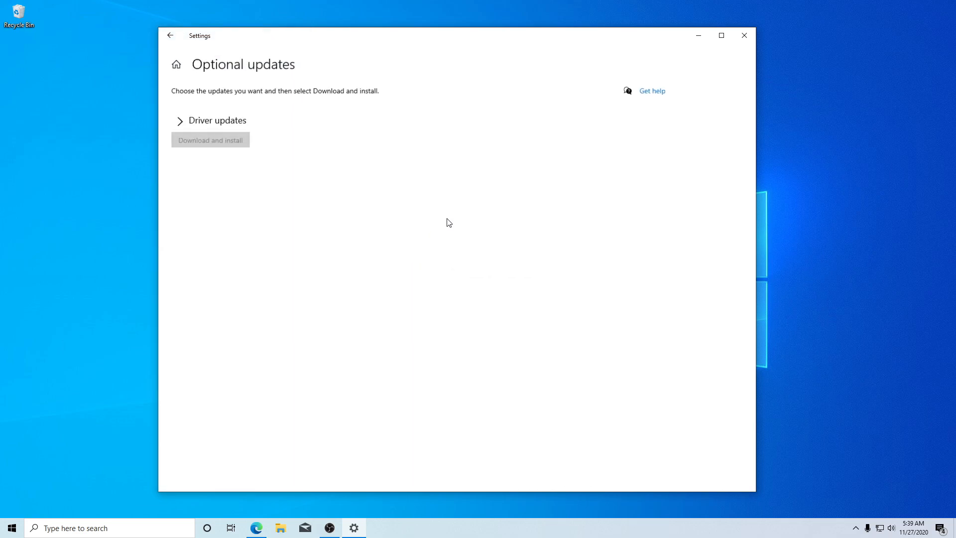
pyautogui.click(179, 122)
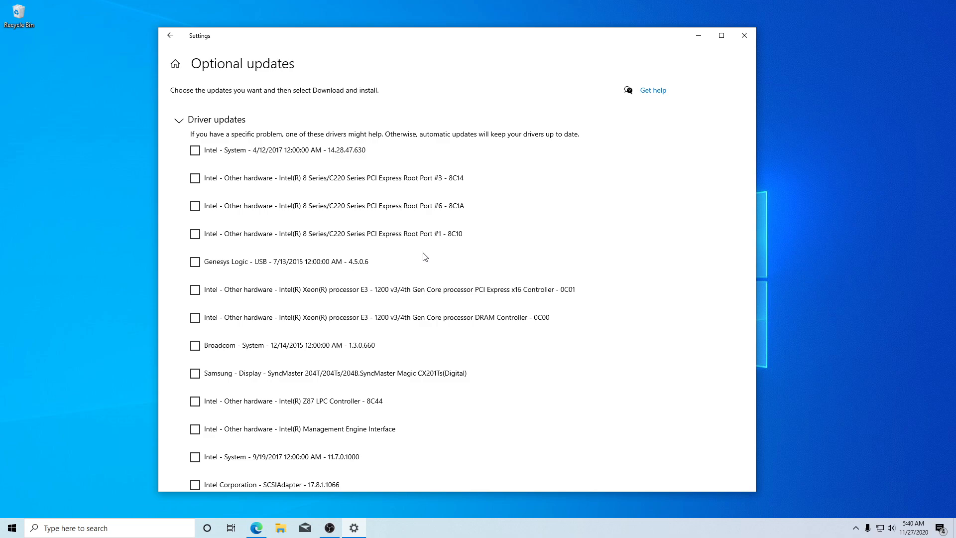
pyautogui.scroll(-2, 425, 257)
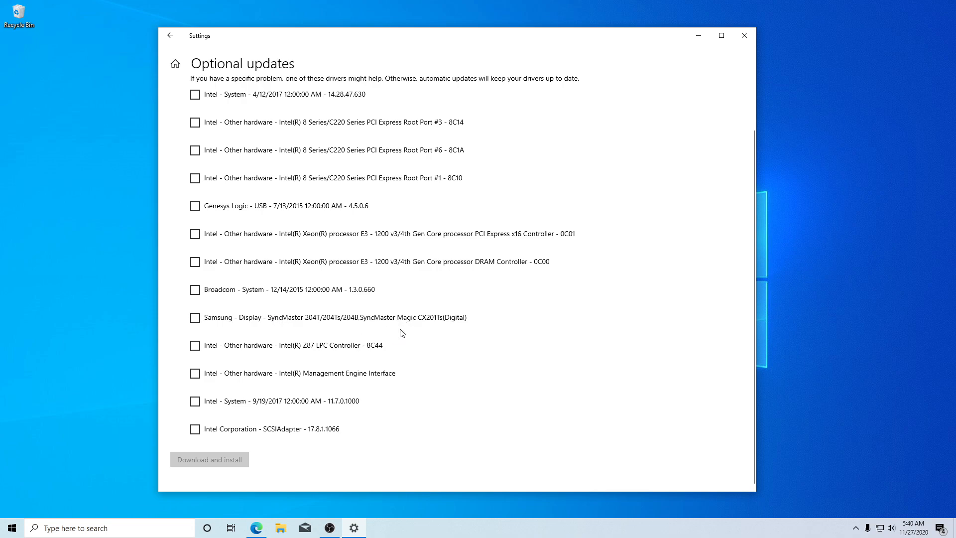
pyautogui.scroll(2, 402, 333)
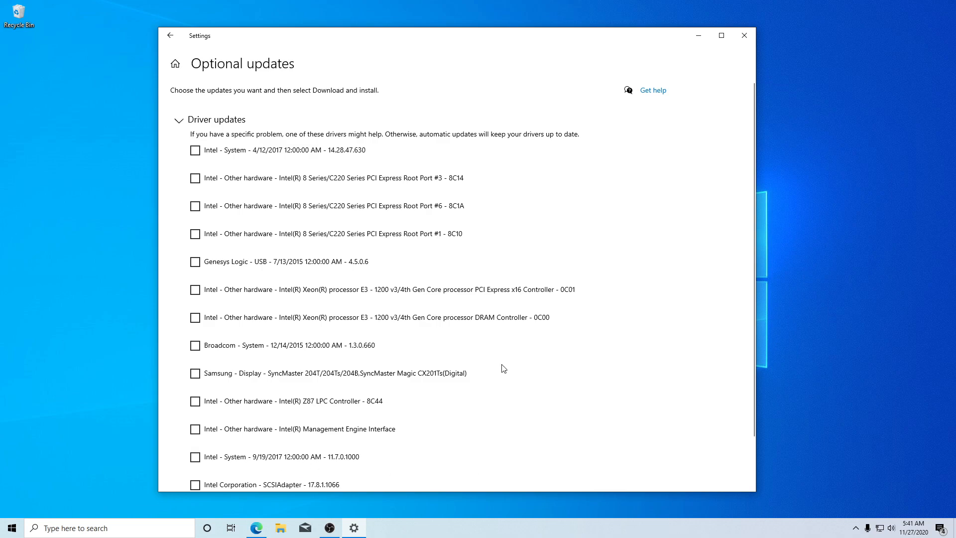
pyautogui.hotkey('alt', 'F4')
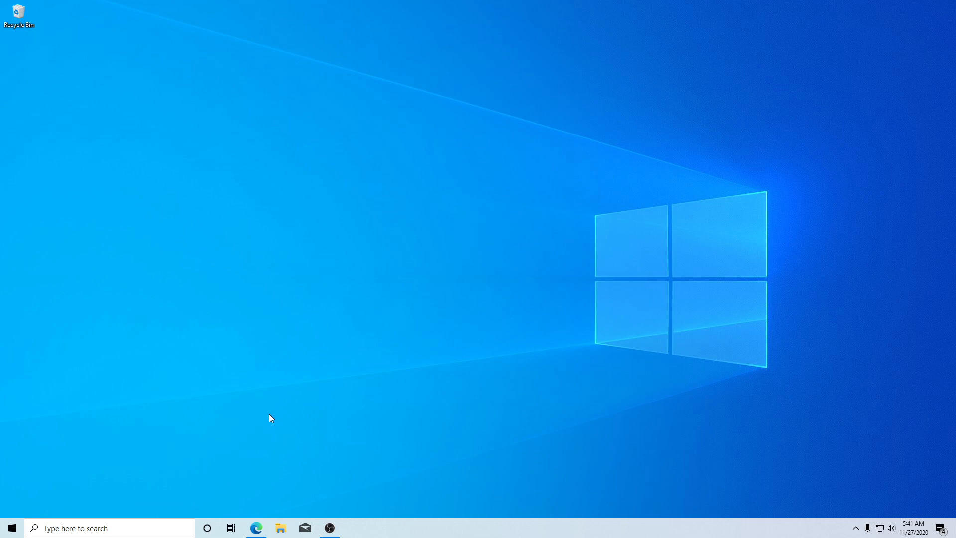
# Open the Settings app, and bring it up again by searching for "settings".
pyautogui.click(12, 528)
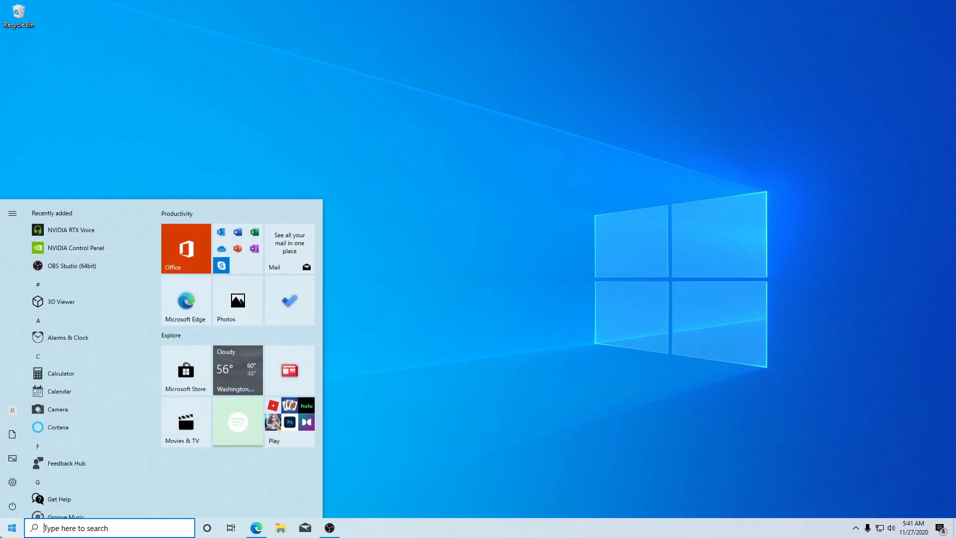
pyautogui.click(12, 476)
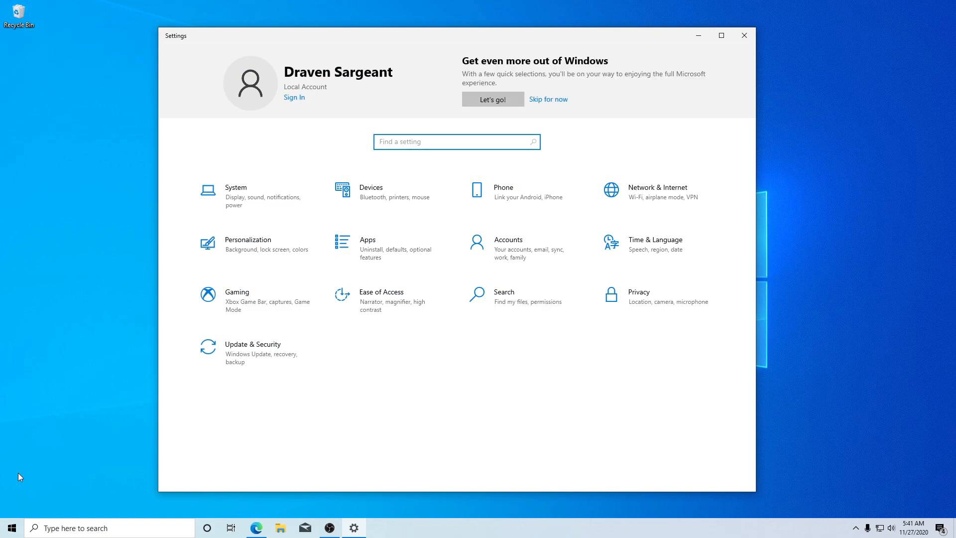
pyautogui.press('super')
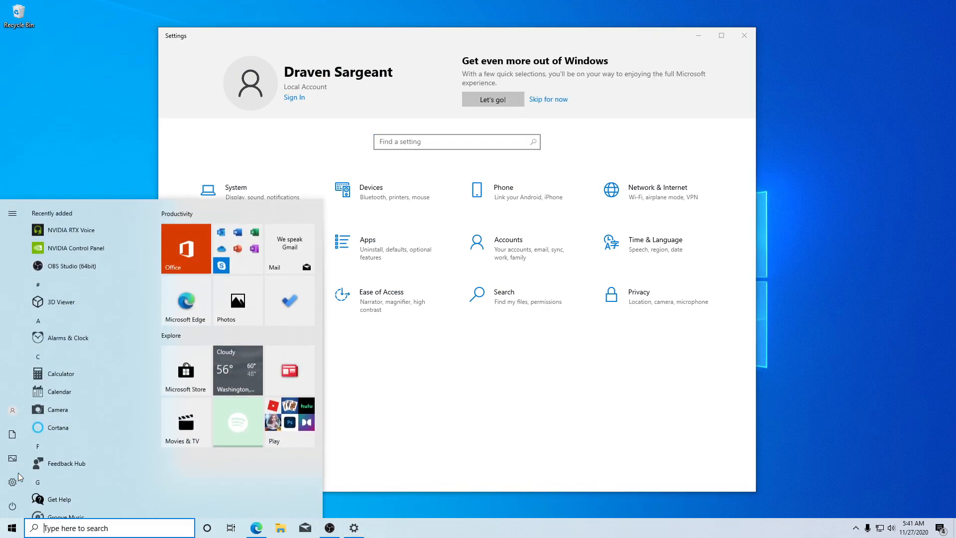
pyautogui.write('settings')
pyautogui.press('Return')
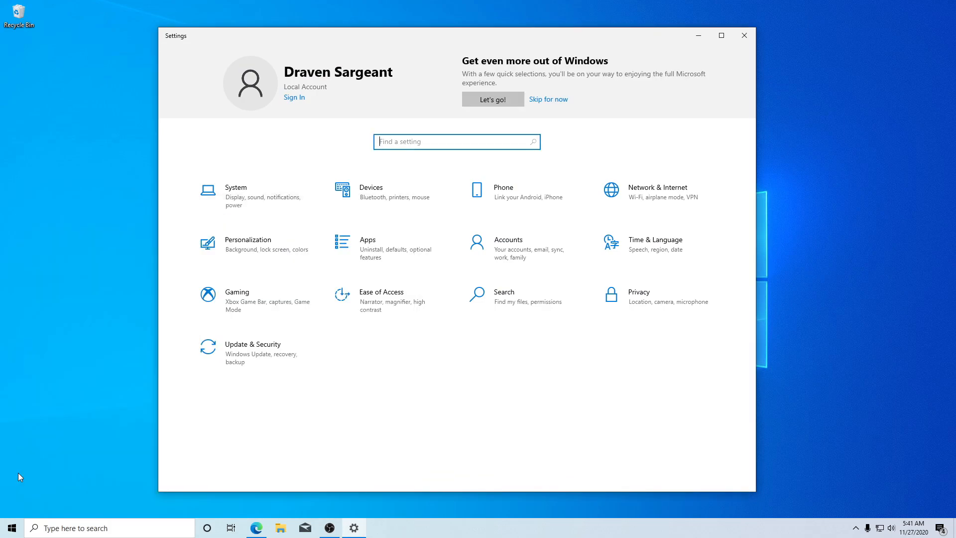
# Set the Windows color mode to Dark in the Personalization color settings.
pyautogui.click(281, 263)
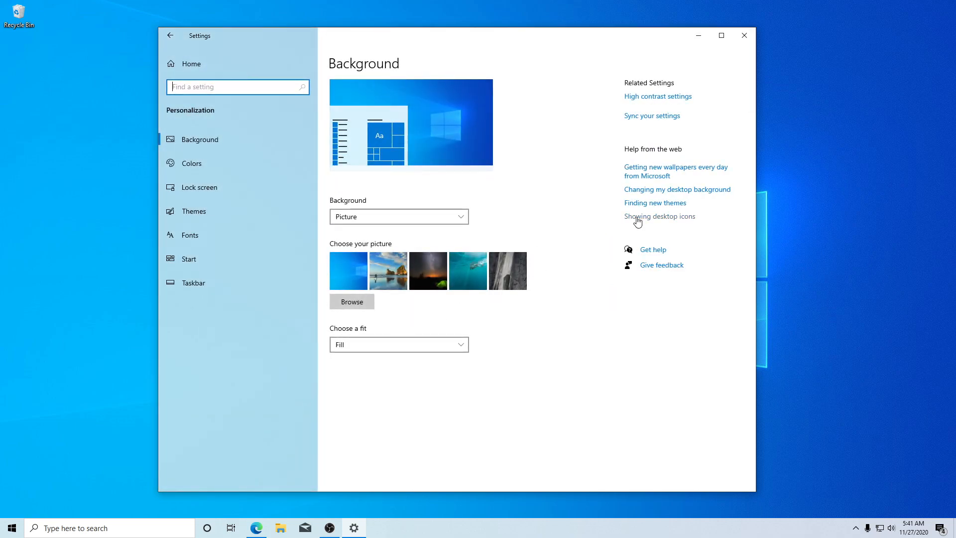
pyautogui.click(223, 161)
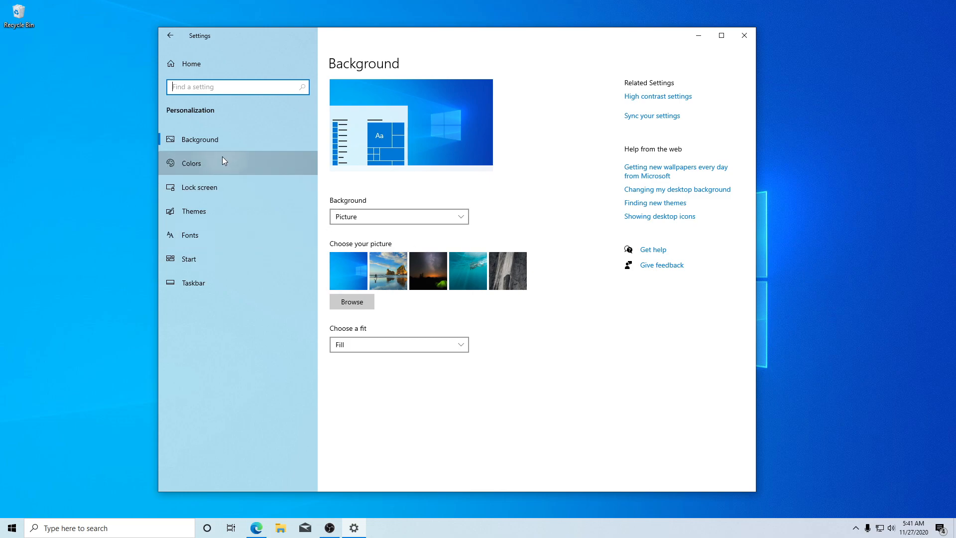
pyautogui.click(343, 219)
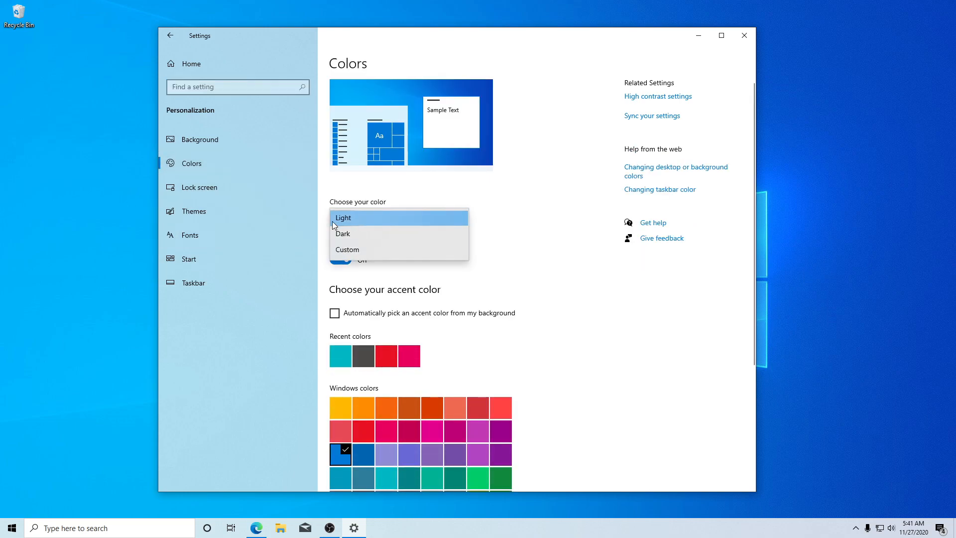
pyautogui.click(431, 239)
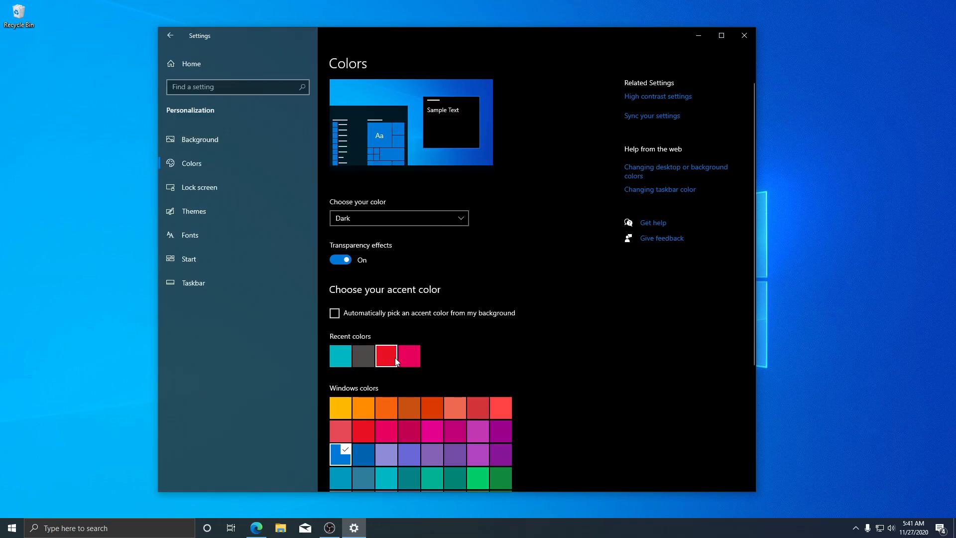
# Try the red recent color as the Windows accent color, and restore the blue accent.
pyautogui.scroll(-2, 471, 386)
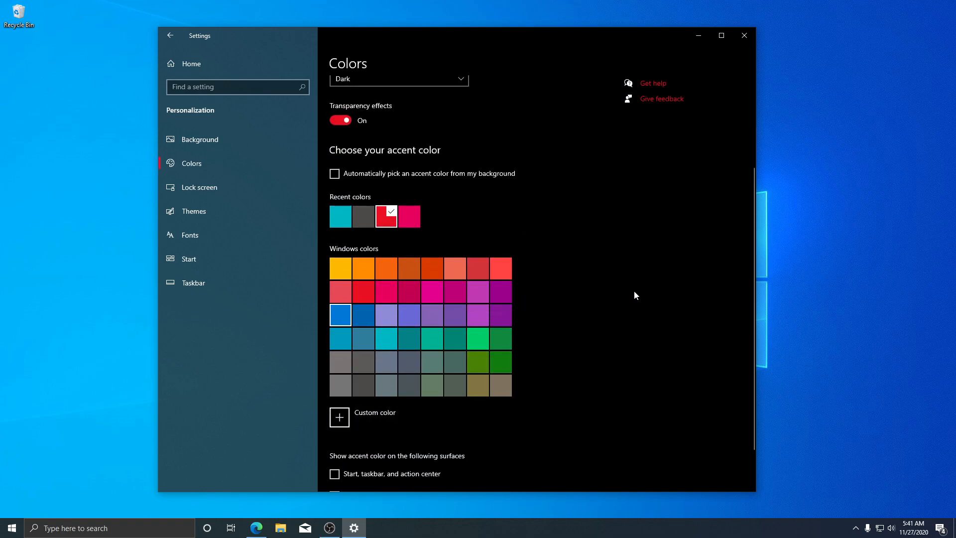
pyautogui.scroll(2, 634, 292)
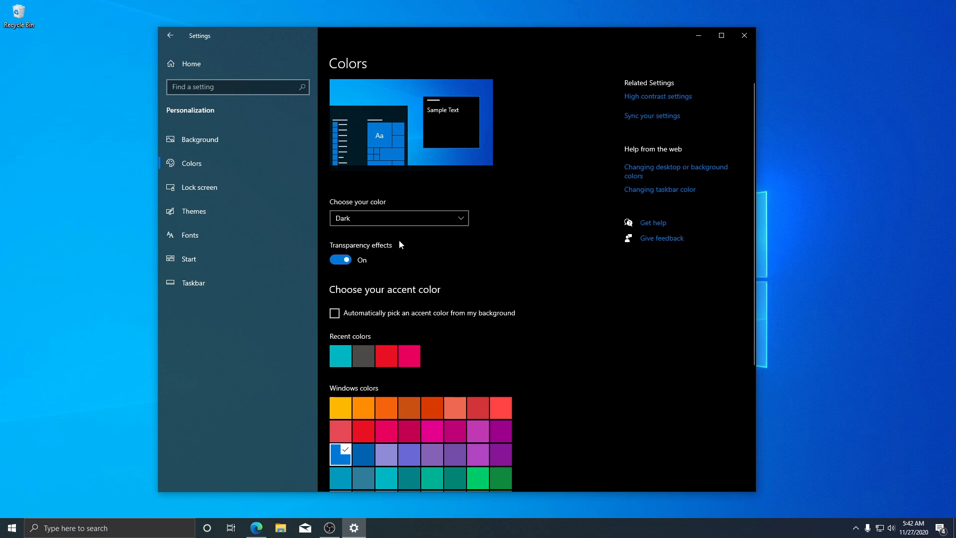
# Set the desktop background to the picture of a green tent under a night sky.
pyautogui.click(180, 140)
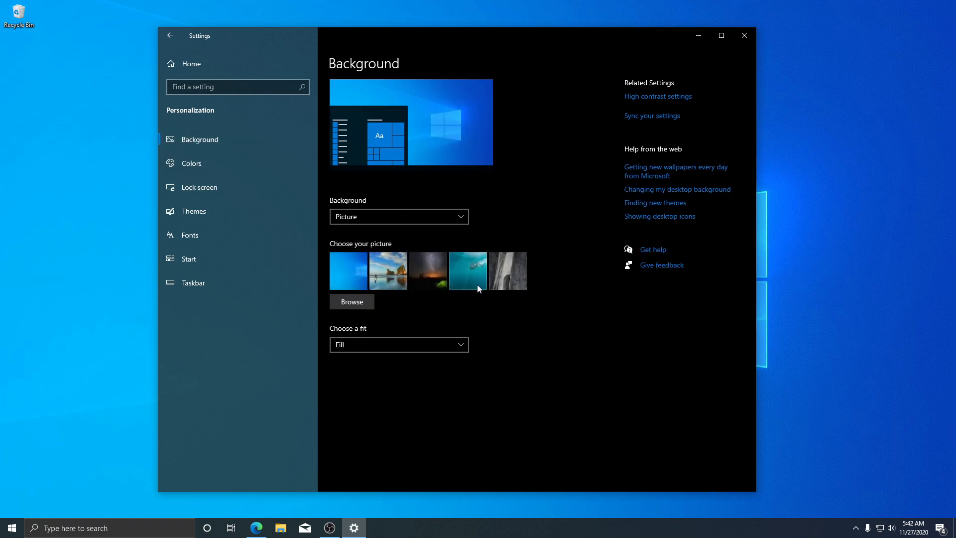
pyautogui.click(440, 284)
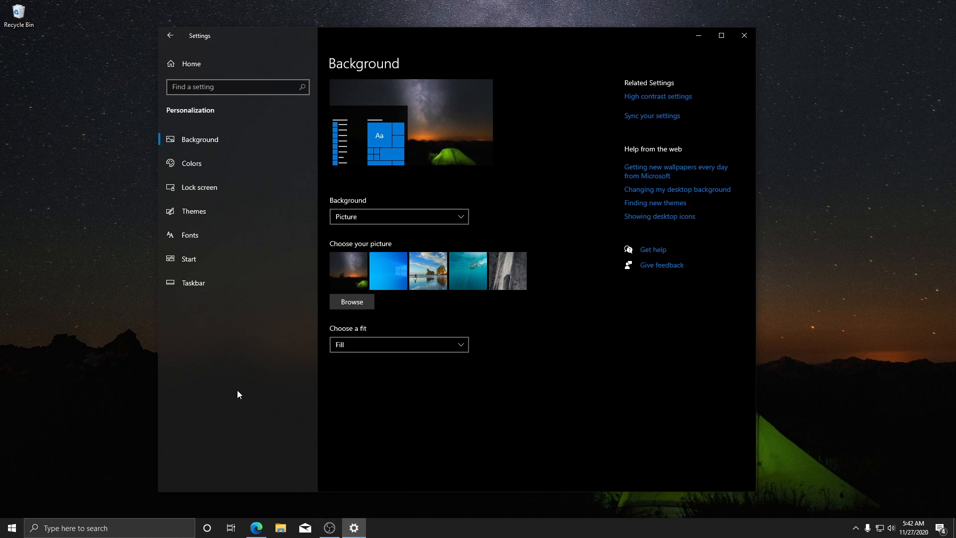
# Hide the Task View button from the taskbar.
pyautogui.click(448, 534)
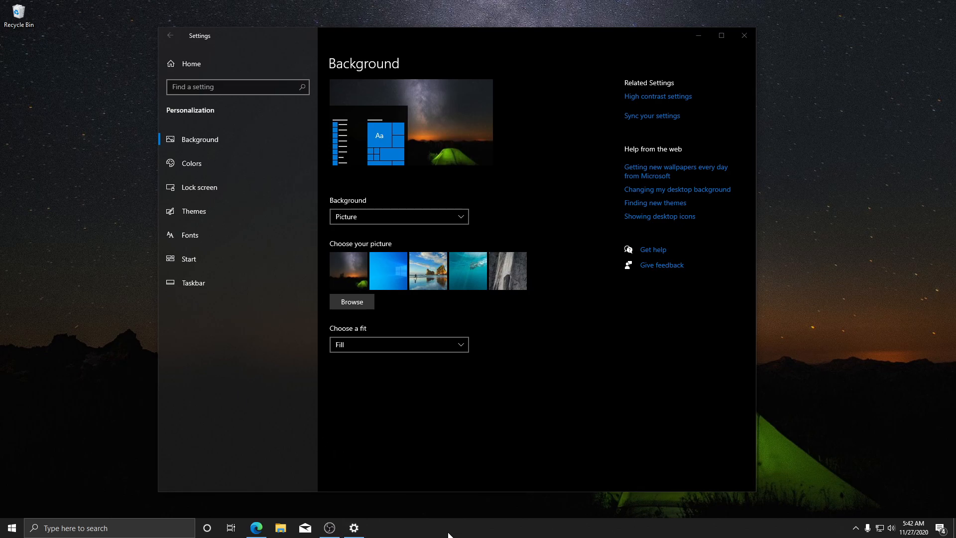
pyautogui.rightClick(449, 535)
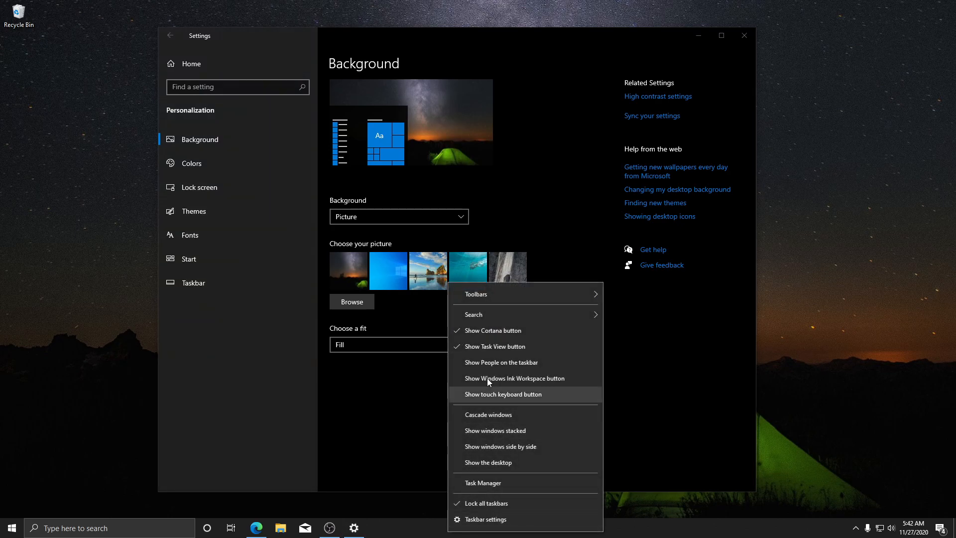
pyautogui.click(492, 347)
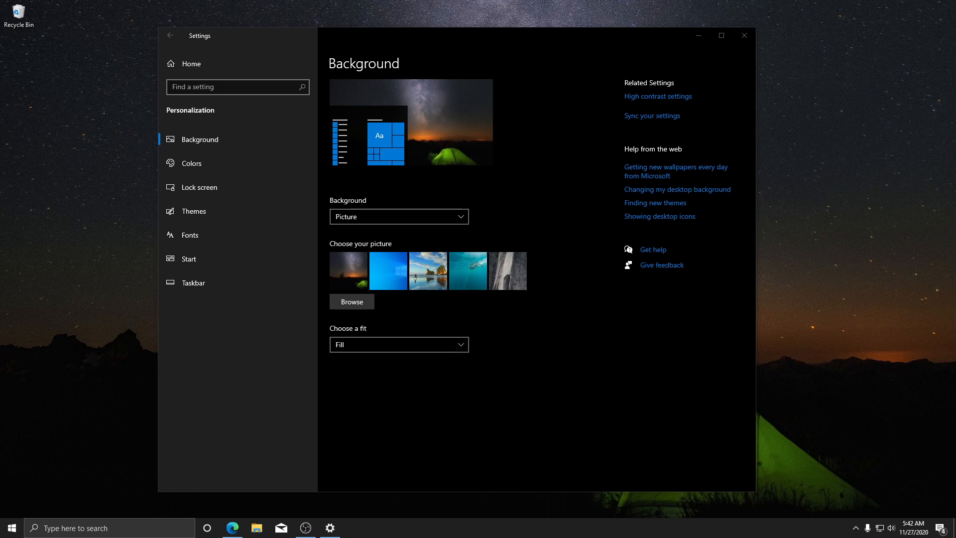
# Hide the Cortana button from the taskbar and show search as an icon only.
pyautogui.rightClick(423, 535)
pyautogui.click(488, 342)
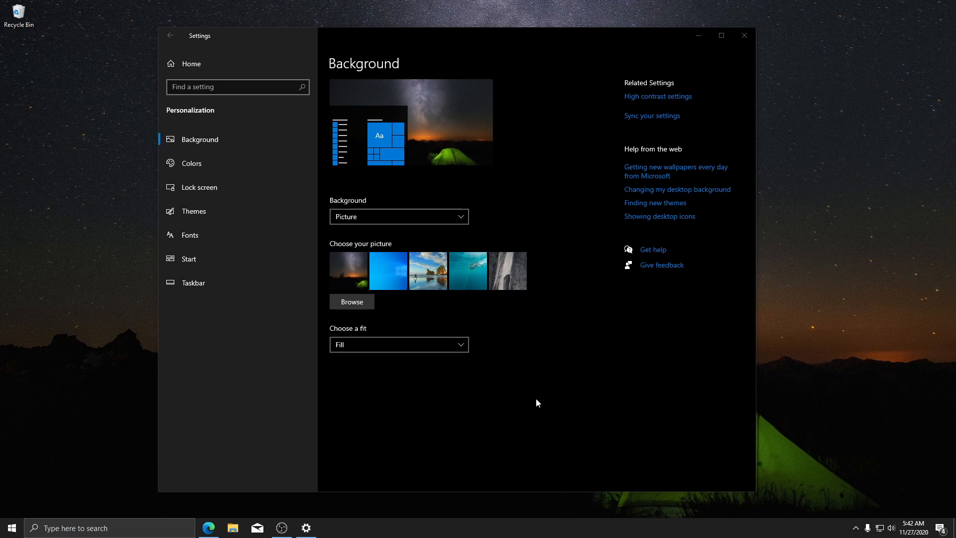
pyautogui.rightClick(460, 530)
pyautogui.moveTo(560, 306)
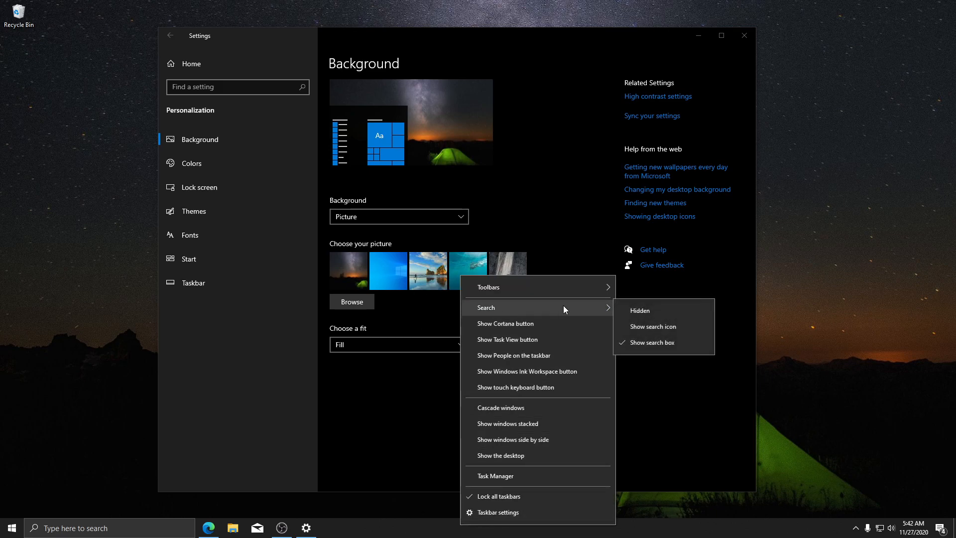
pyautogui.click(640, 305)
pyautogui.rightClick(252, 532)
pyautogui.moveTo(364, 310)
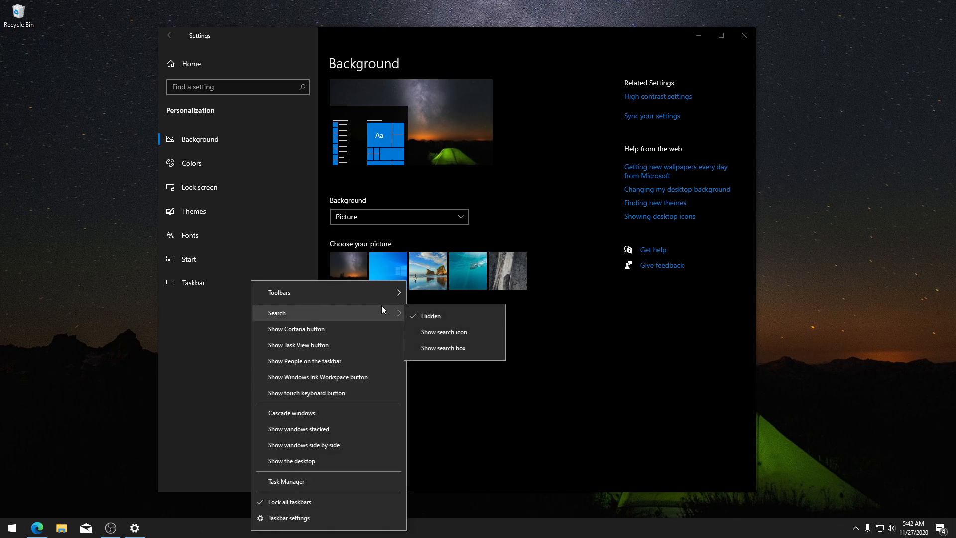
pyautogui.click(456, 332)
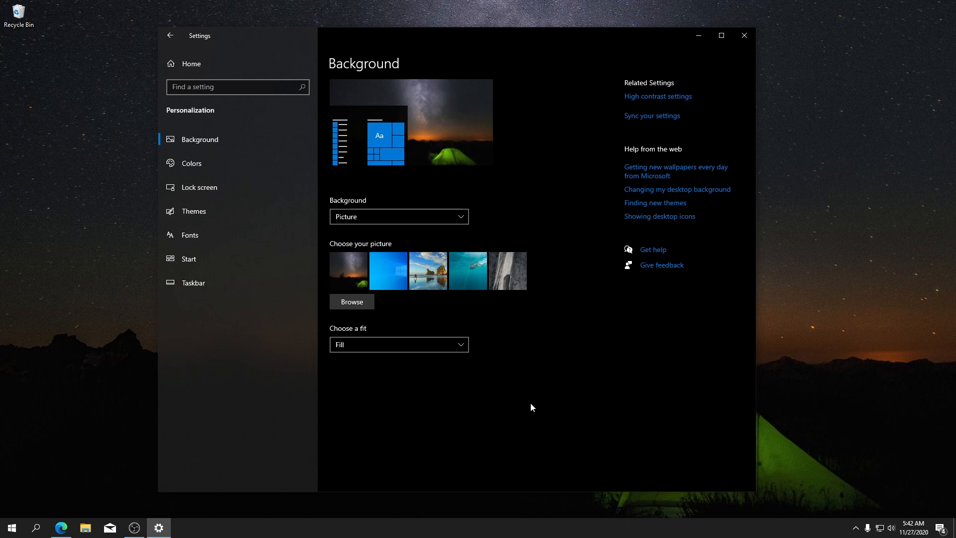
# Turn on small taskbar buttons in the Taskbar personalization settings.
pyautogui.rightClick(442, 531)
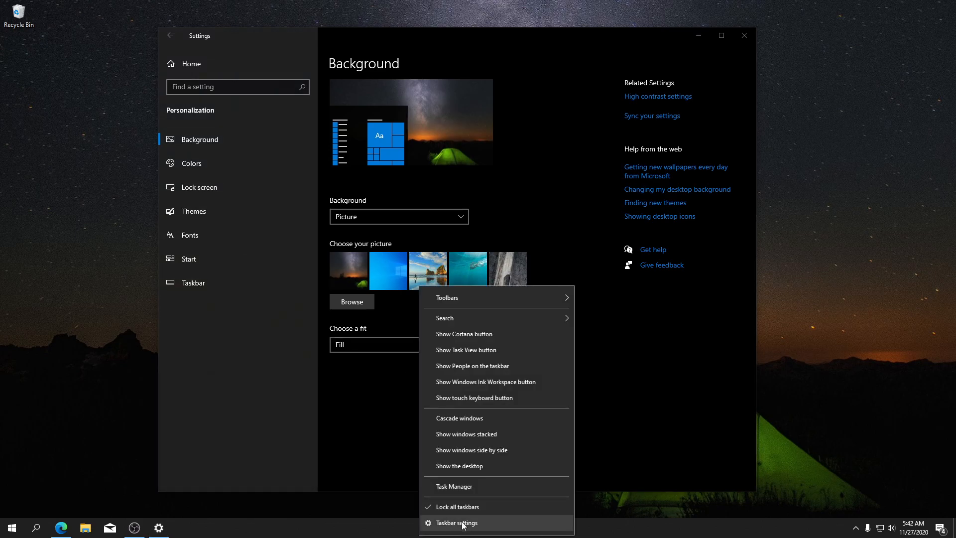
pyautogui.click(350, 426)
pyautogui.click(216, 292)
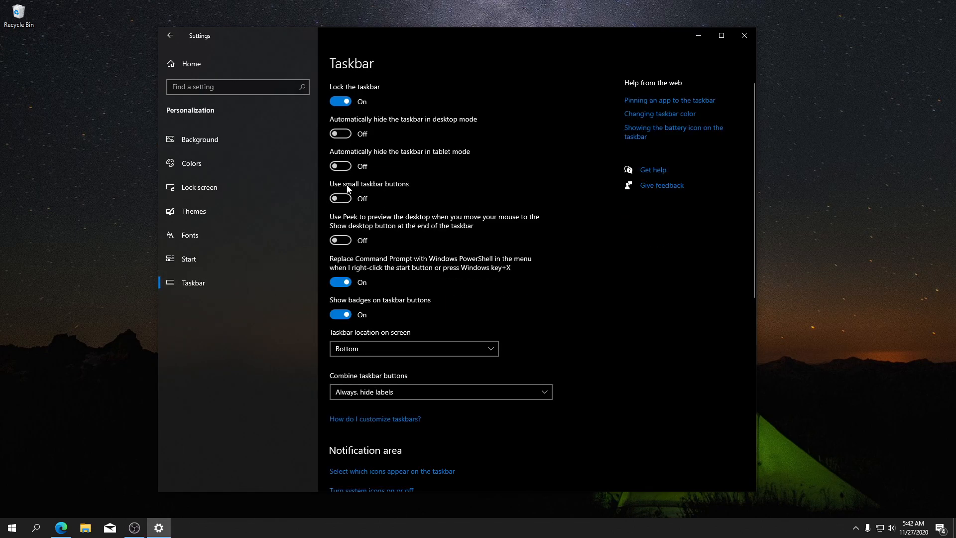
pyautogui.click(341, 199)
# Turn on the Touch keyboard system icon, preview the on-screen keyboard, and turn the icon off again.
pyautogui.scroll(-1, 527, 223)
pyautogui.scroll(-2, 527, 223)
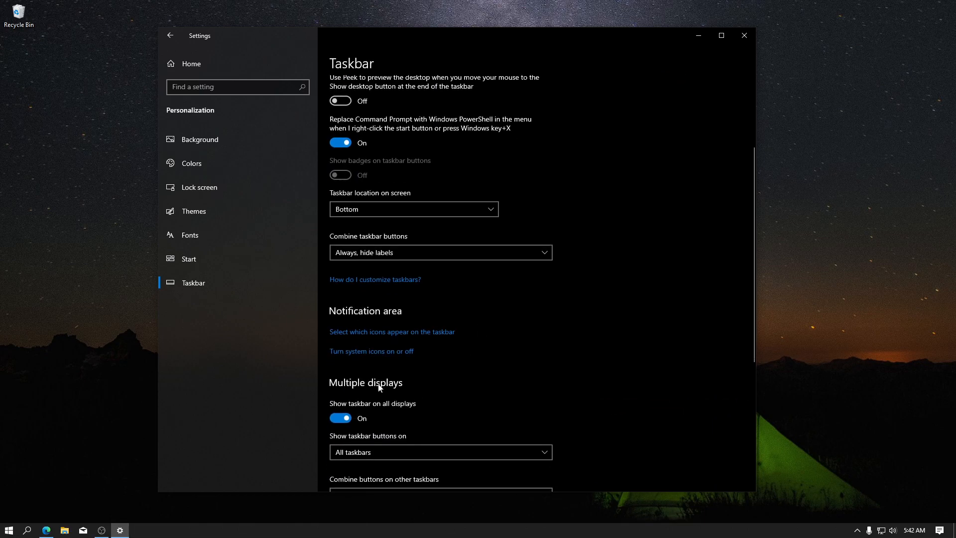
pyautogui.click(370, 351)
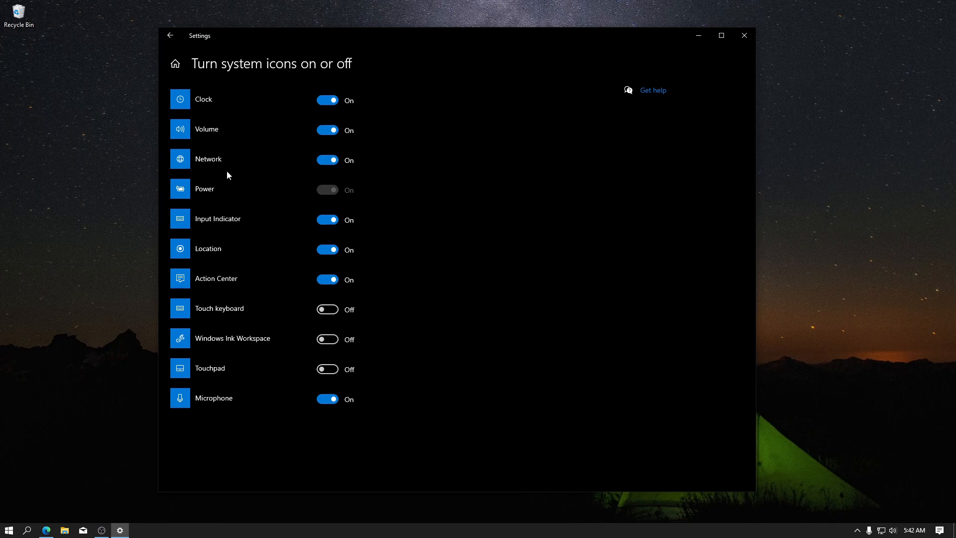
pyautogui.click(327, 311)
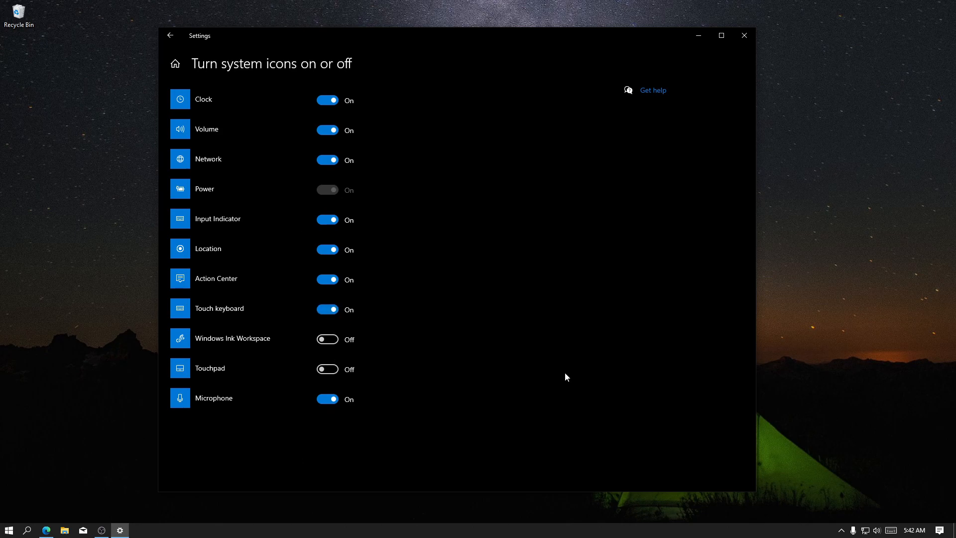
pyautogui.click(891, 530)
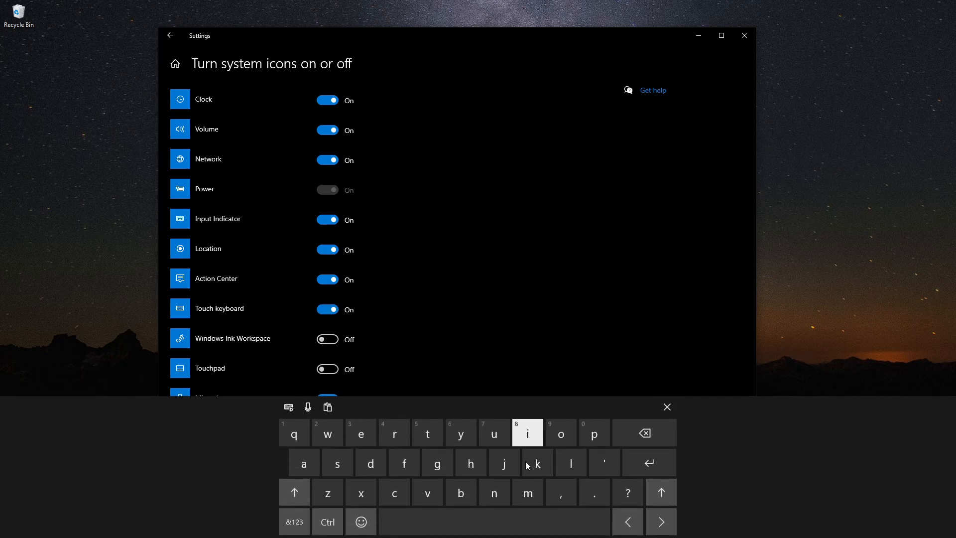
pyautogui.click(668, 407)
pyautogui.click(341, 310)
pyautogui.hotkey('alt', 'Left')
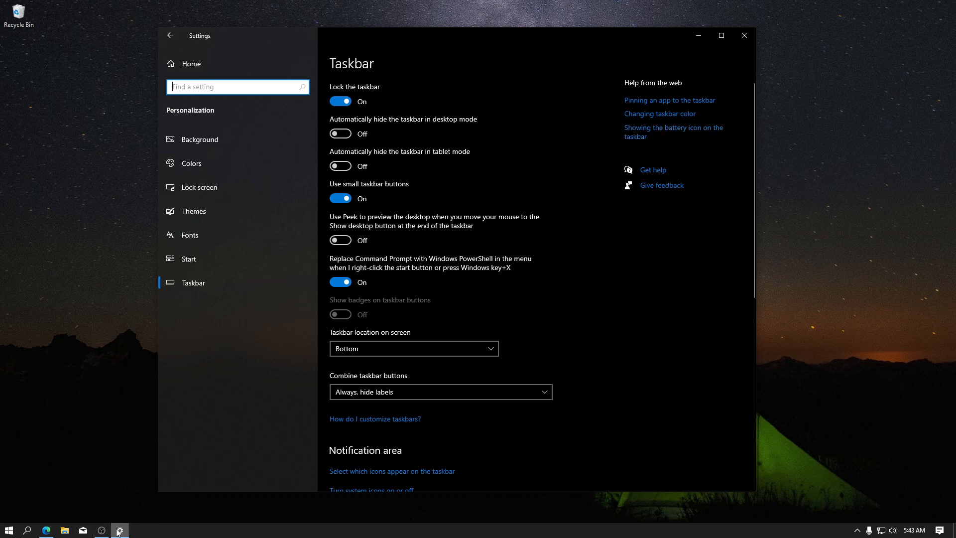
# Try Never for combining taskbar buttons and automatic hiding in desktop mode, restoring Always, hide labels and switching the hiding off.
pyautogui.click(371, 396)
pyautogui.click(372, 424)
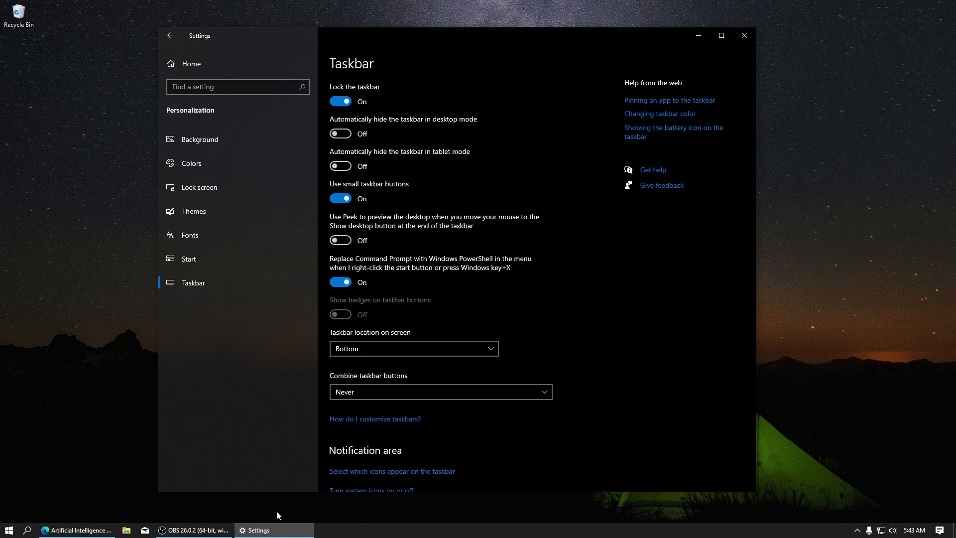
pyautogui.click(353, 392)
pyautogui.click(368, 359)
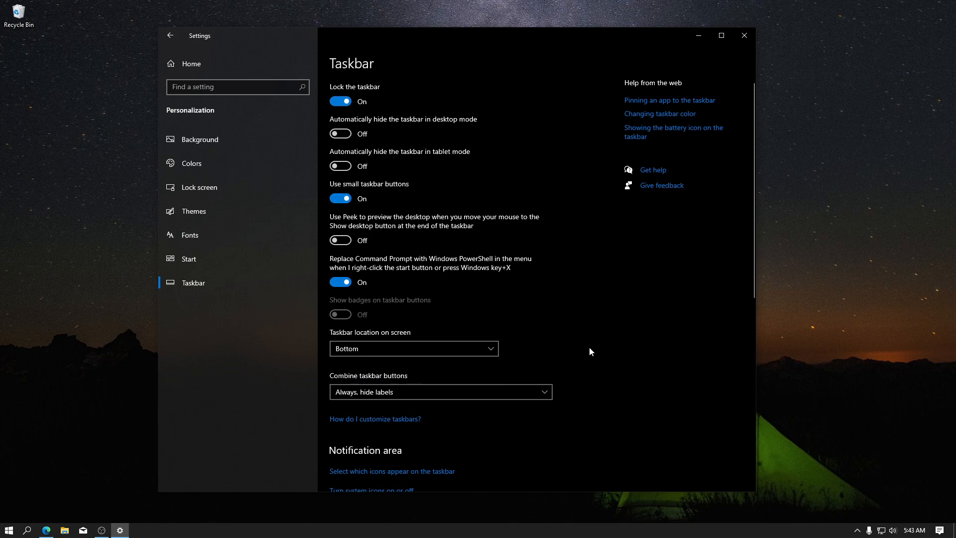
pyautogui.click(342, 132)
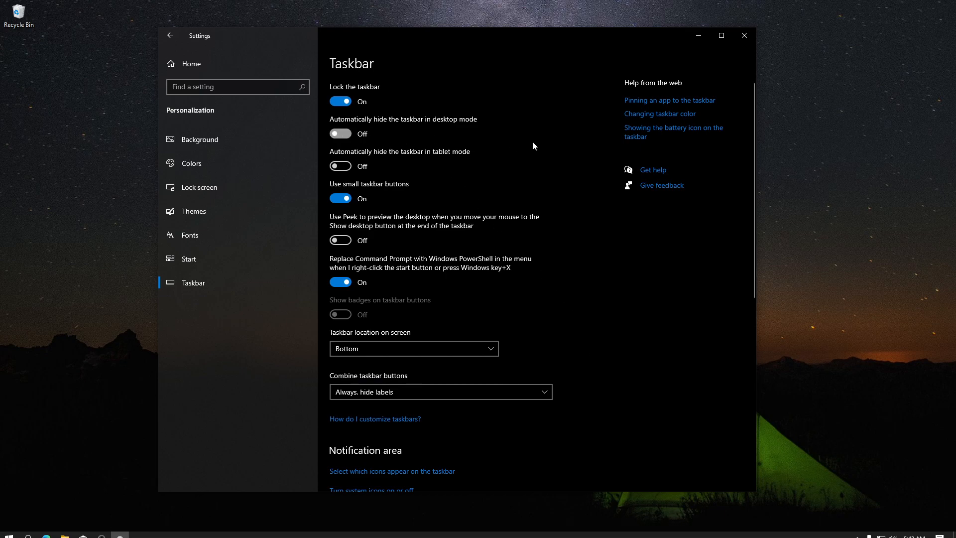
pyautogui.click(343, 136)
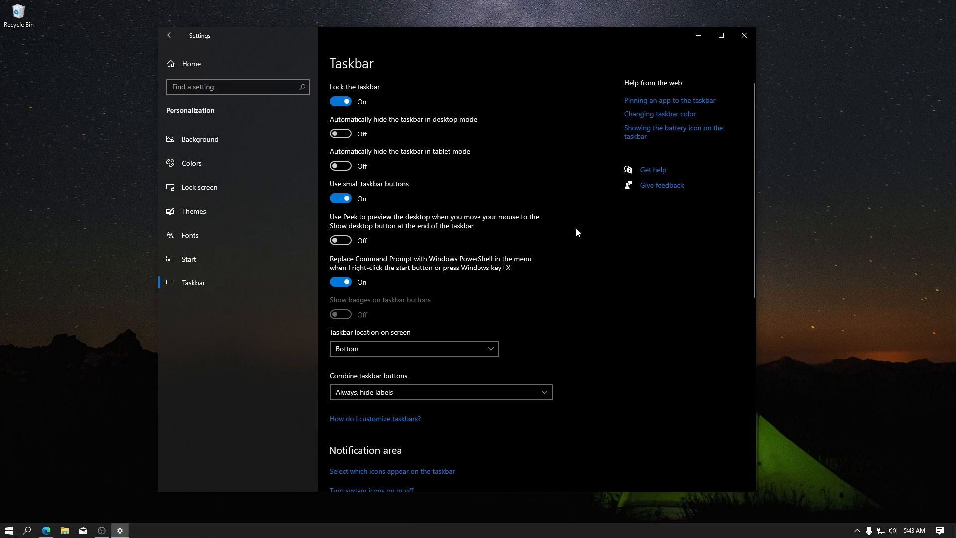
# Close Settings and extend the Start menu upward to nearly the full screen height.
pyautogui.hotkey('alt', 'F4')
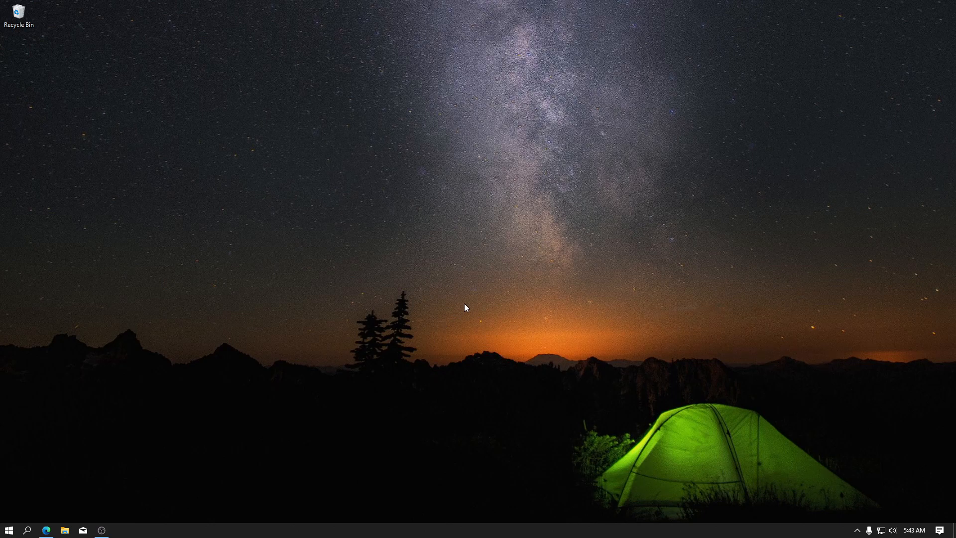
pyautogui.click(9, 530)
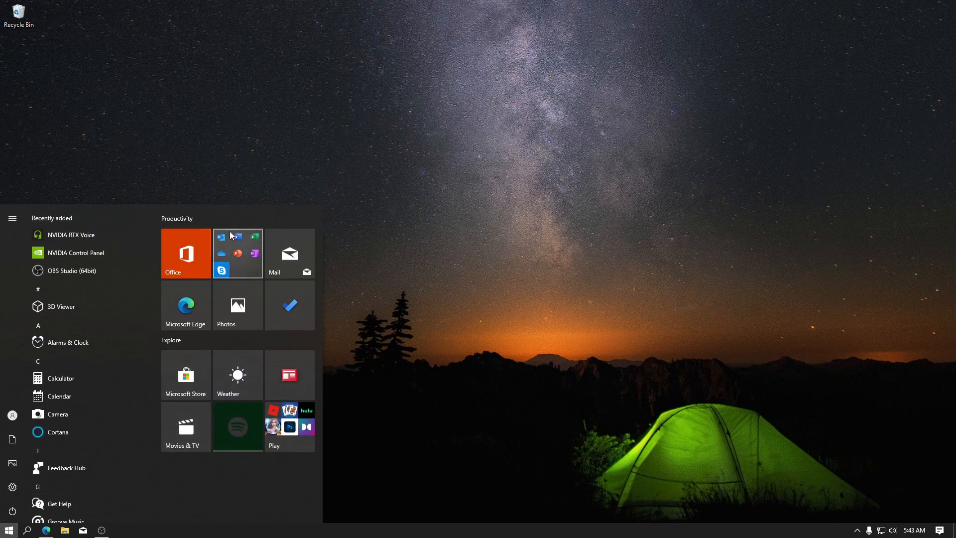
pyautogui.moveTo(231, 203); pyautogui.dragTo(209, 10)
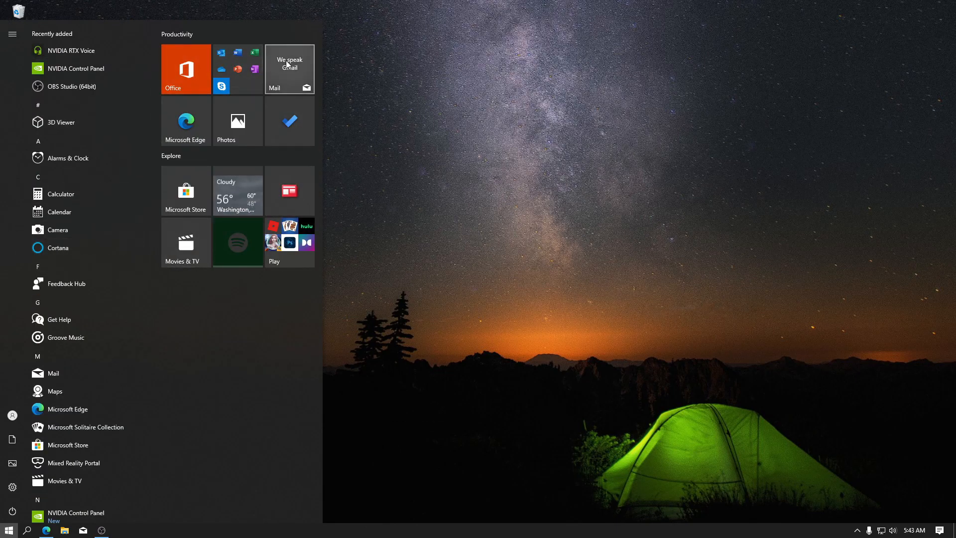
# Move the Weather tile into a new Start menu group above Productivity and enlarge the tile.
pyautogui.moveTo(239, 189); pyautogui.dragTo(195, 53)
pyautogui.rightClick(187, 147)
pyautogui.click(266, 197)
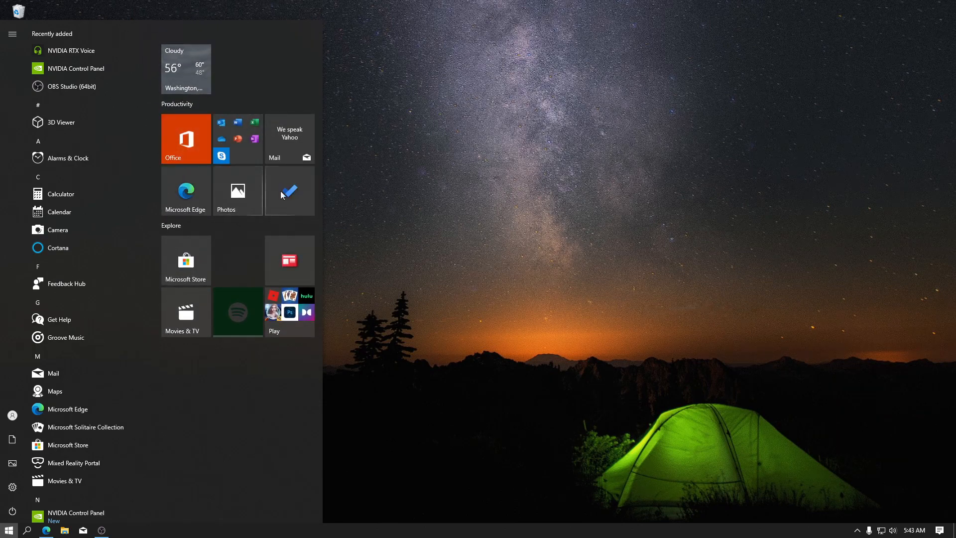
pyautogui.click(238, 102)
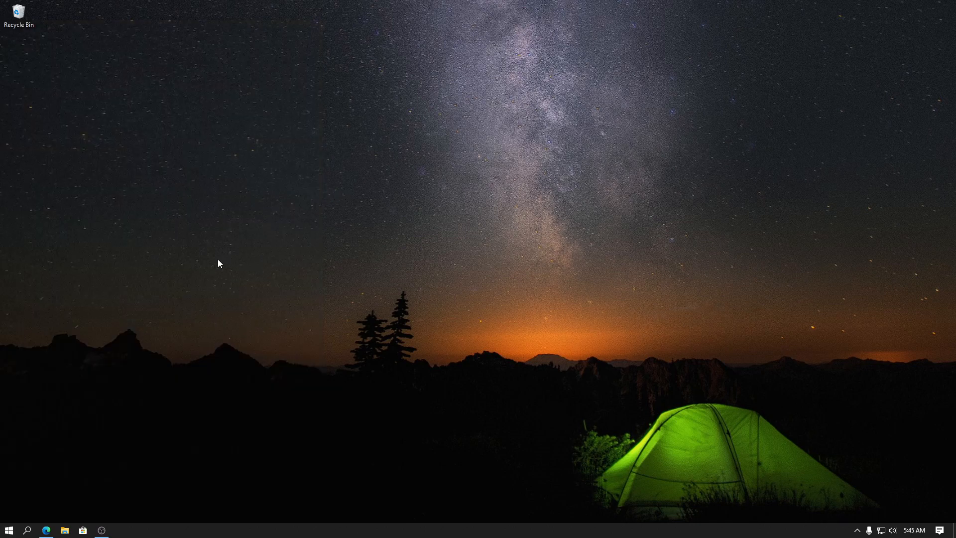
pyautogui.click(9, 530)
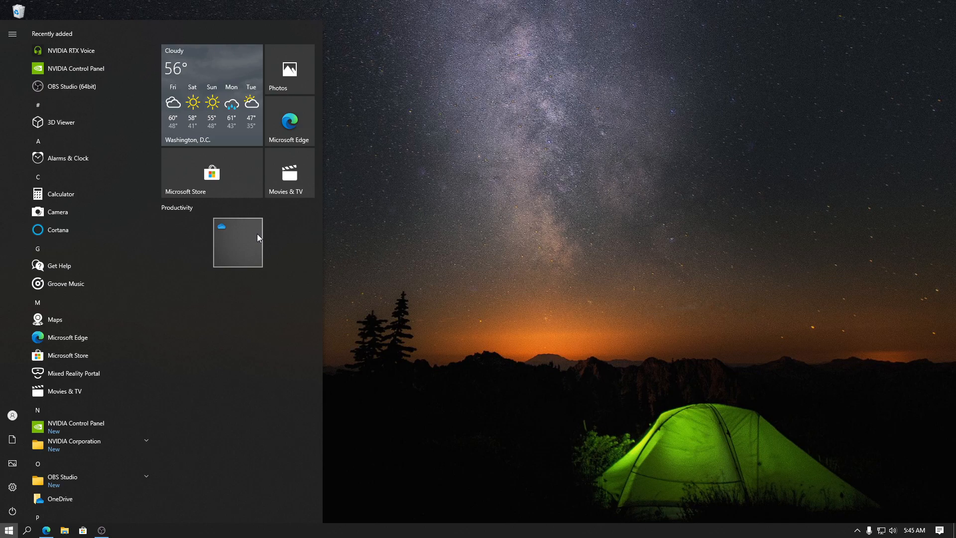
pyautogui.click(721, 416)
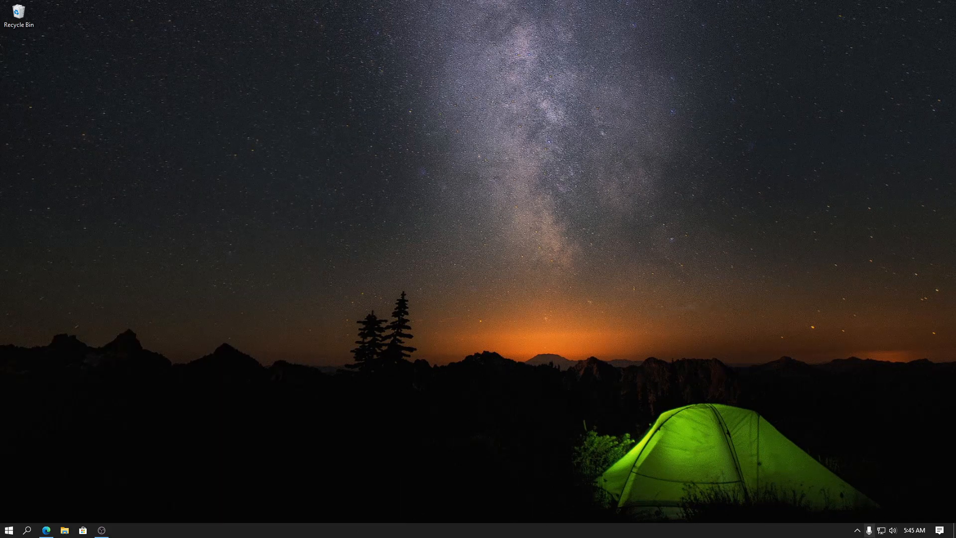
# Quit OneDrive through its Help & Settings options in the notification area.
pyautogui.click(857, 532)
pyautogui.click(878, 494)
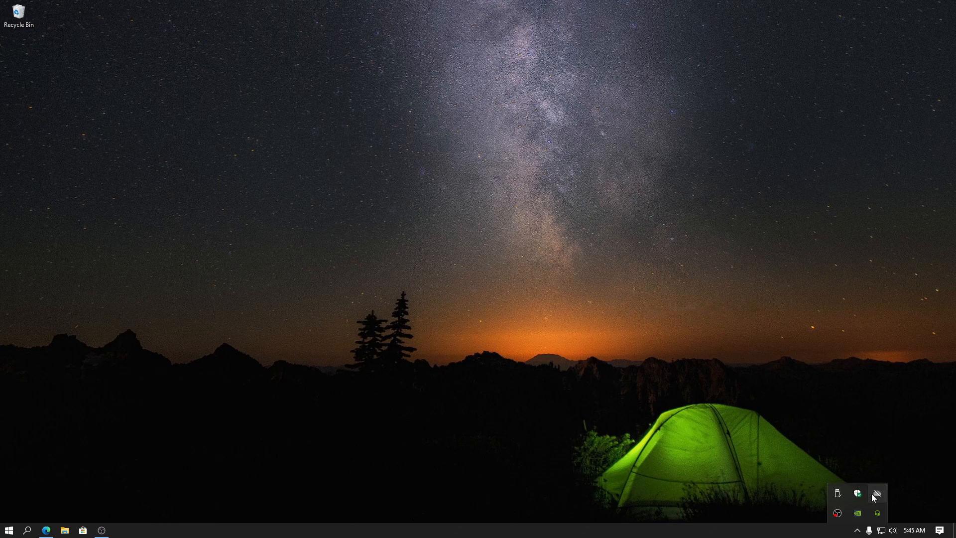
pyautogui.click(919, 462)
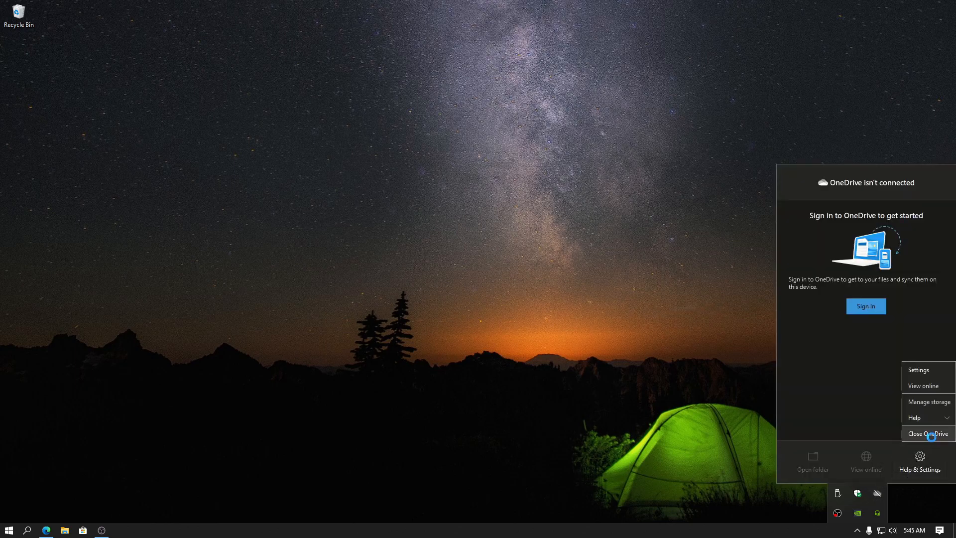
pyautogui.click(927, 434)
pyautogui.click(489, 274)
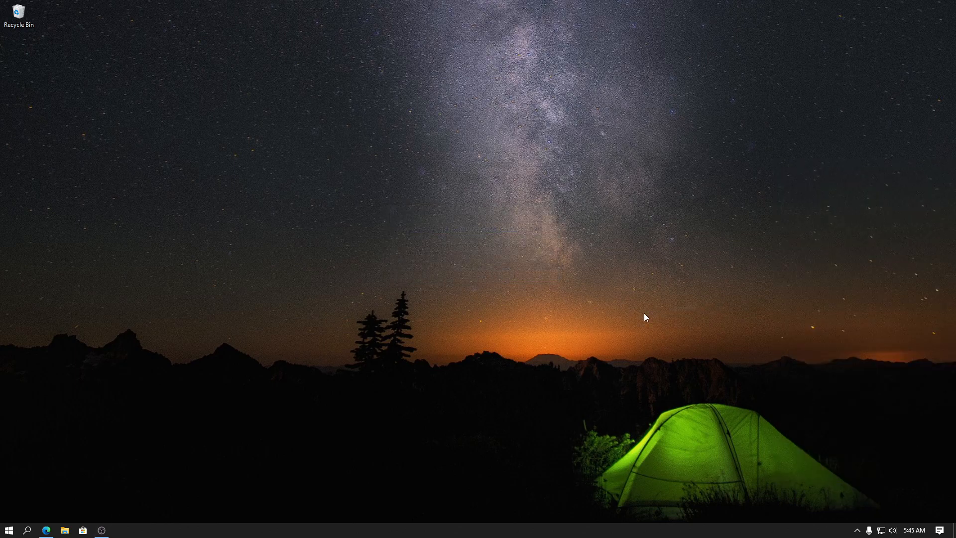
# Open Programs and Features by running the command appwiz.cpl.
pyautogui.click(504, 407)
pyautogui.press('super+r')
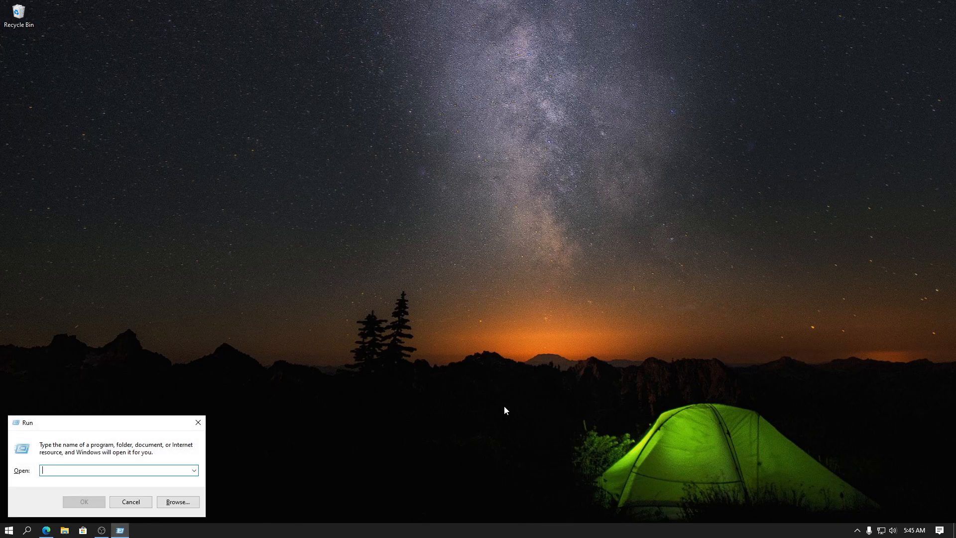
pyautogui.write('appwiz')
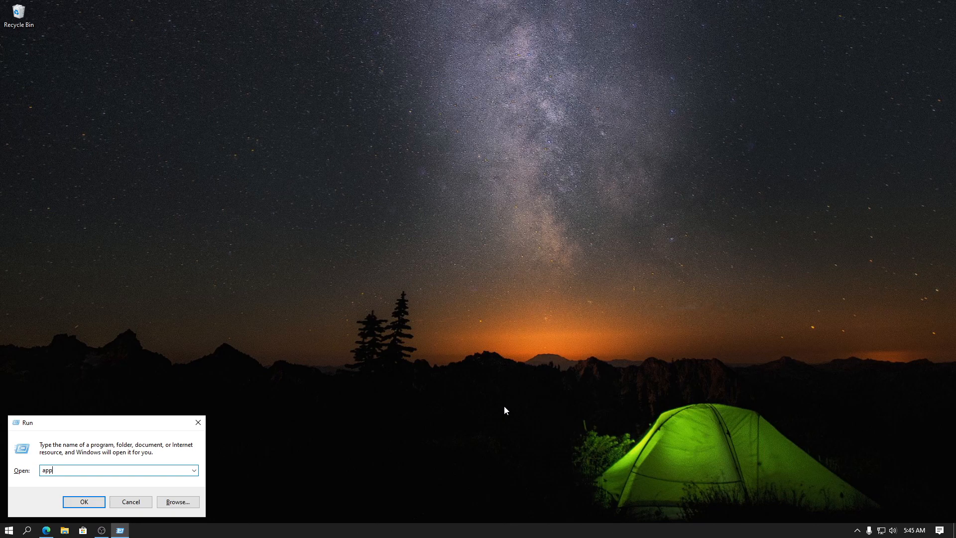
pyautogui.write('.cpl')
pyautogui.press('Return')
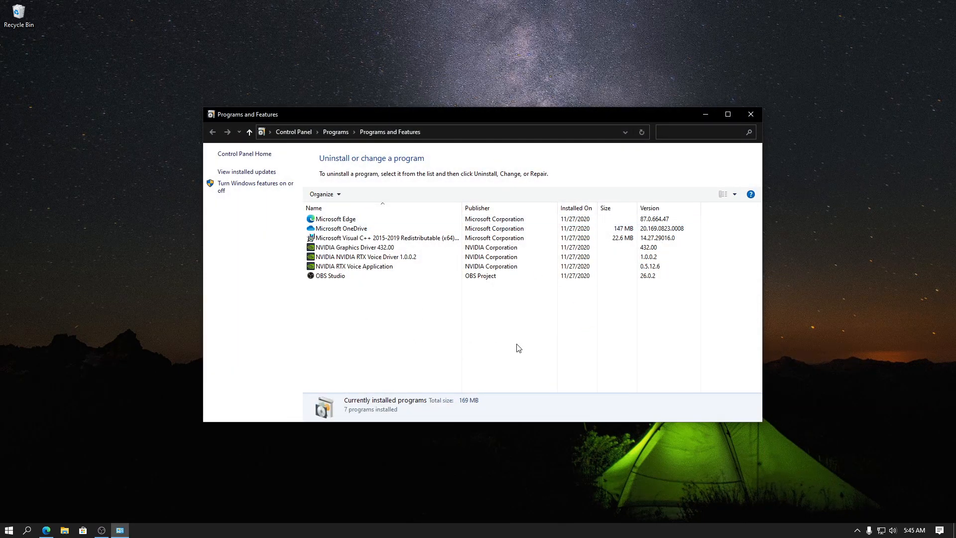
pyautogui.moveTo(439, 120)
pyautogui.mouseDown()
pyautogui.moveTo(429, 115)
pyautogui.moveTo(441, 120)
pyautogui.mouseUp()
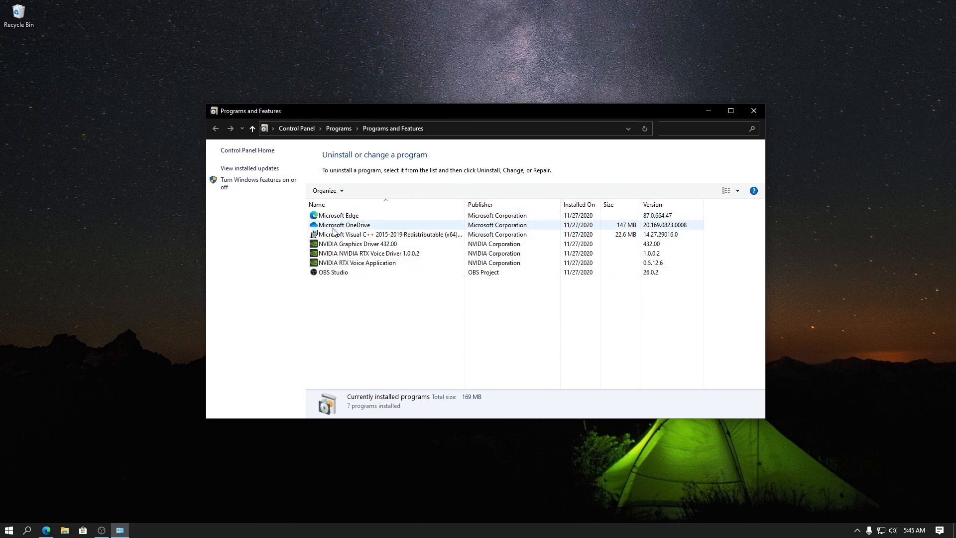
# Try to uninstall Microsoft OneDrive from the program list and its Start menu tile, and close Programs and Features.
pyautogui.click(348, 225)
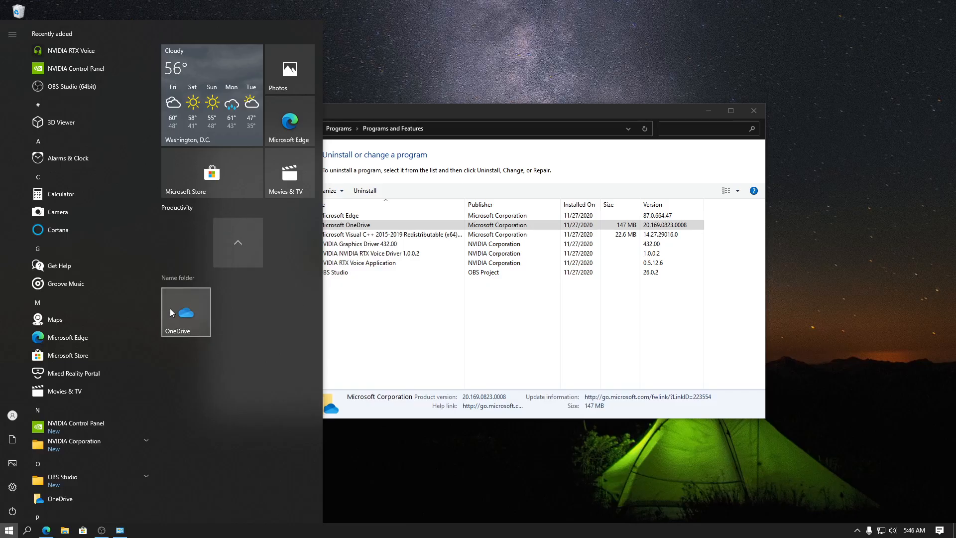
pyautogui.rightClick(170, 309)
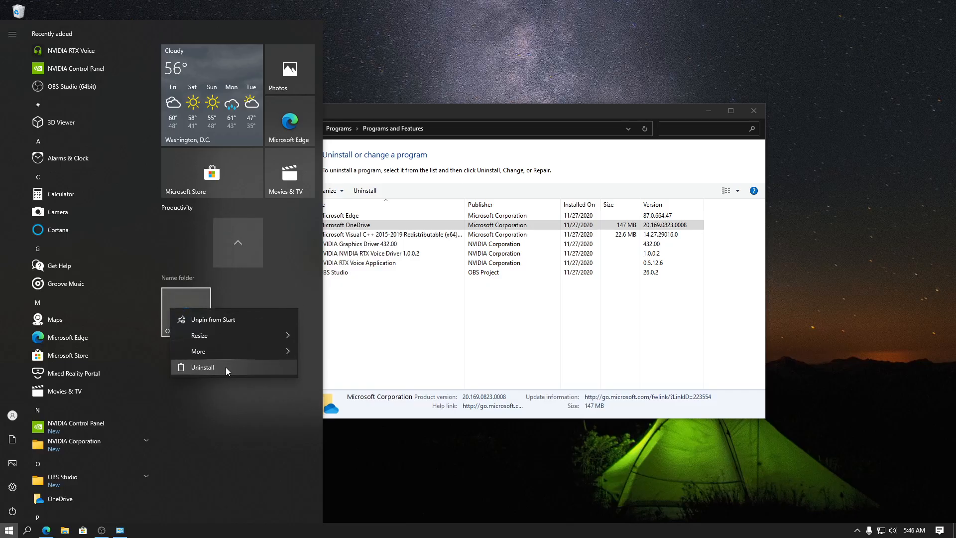
pyautogui.click(226, 367)
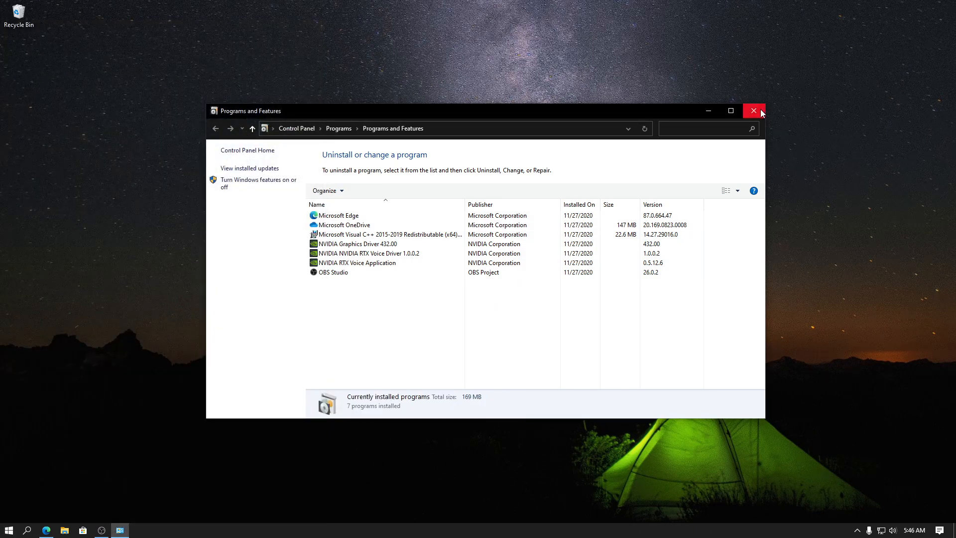
pyautogui.click(754, 110)
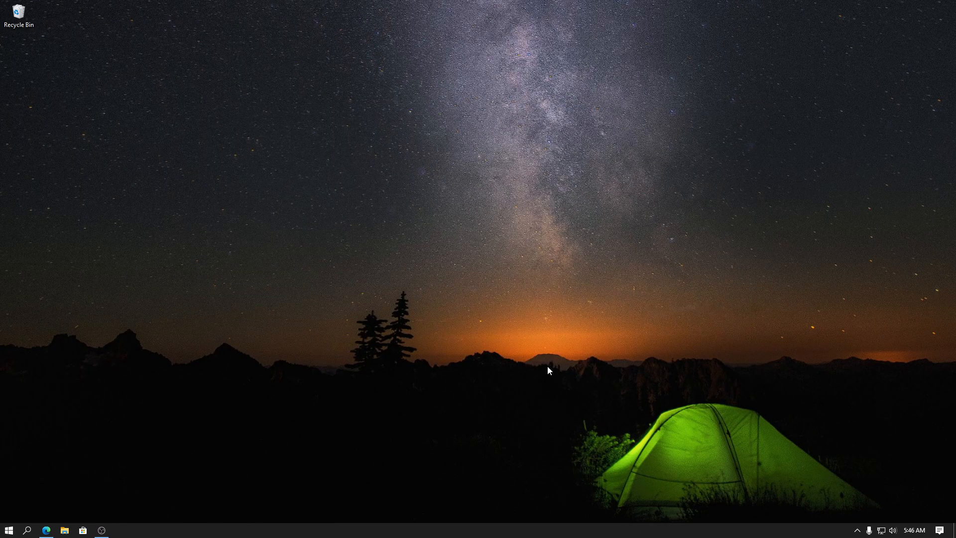
# Clear all notifications in the Action Center and close it.
pyautogui.click(940, 530)
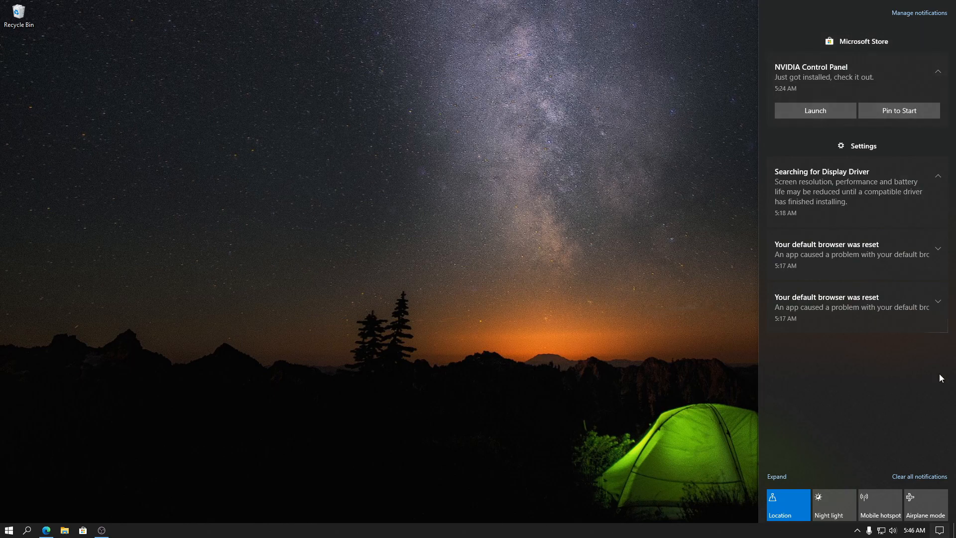
pyautogui.click(930, 478)
pyautogui.click(525, 405)
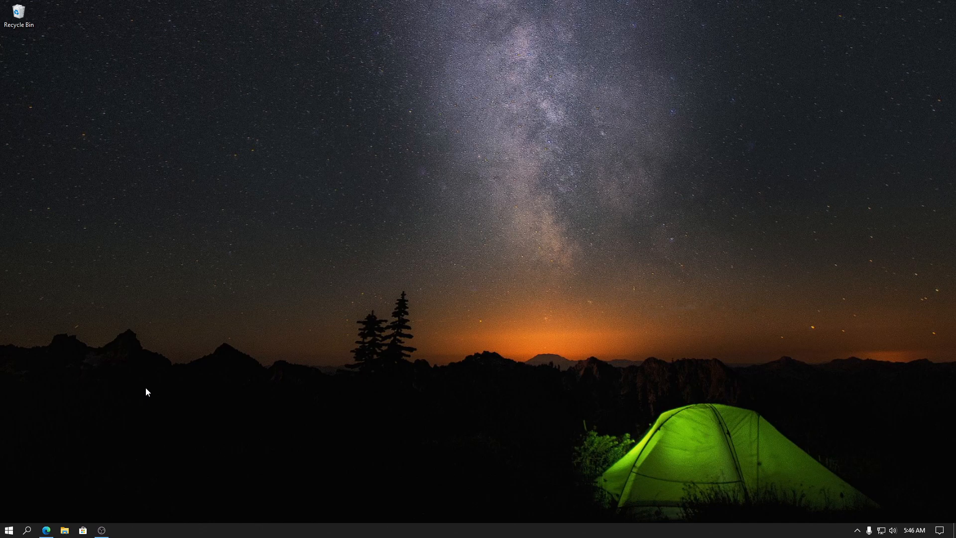
# Search for Microsoft Store, view the available options for the app, and dismiss the search.
pyautogui.press('super')
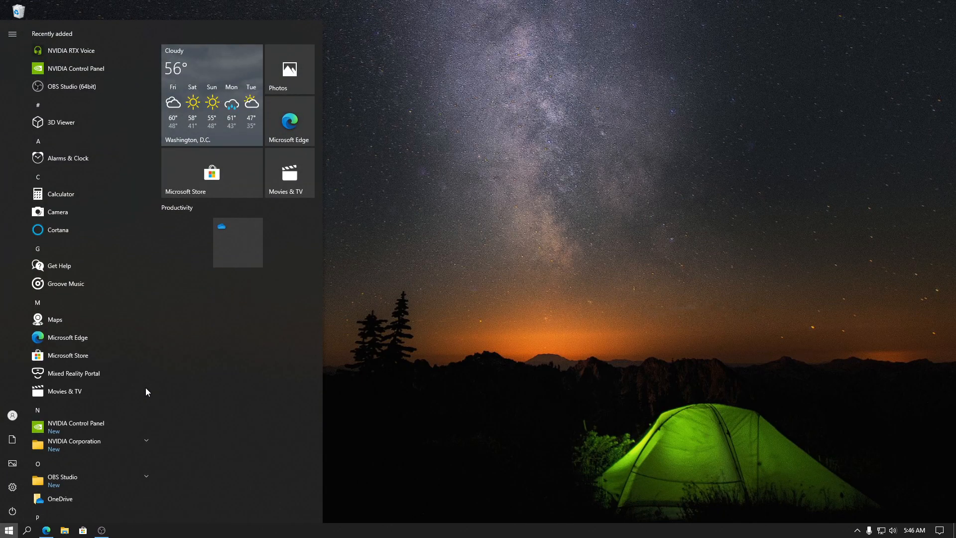
pyautogui.write('microsoft')
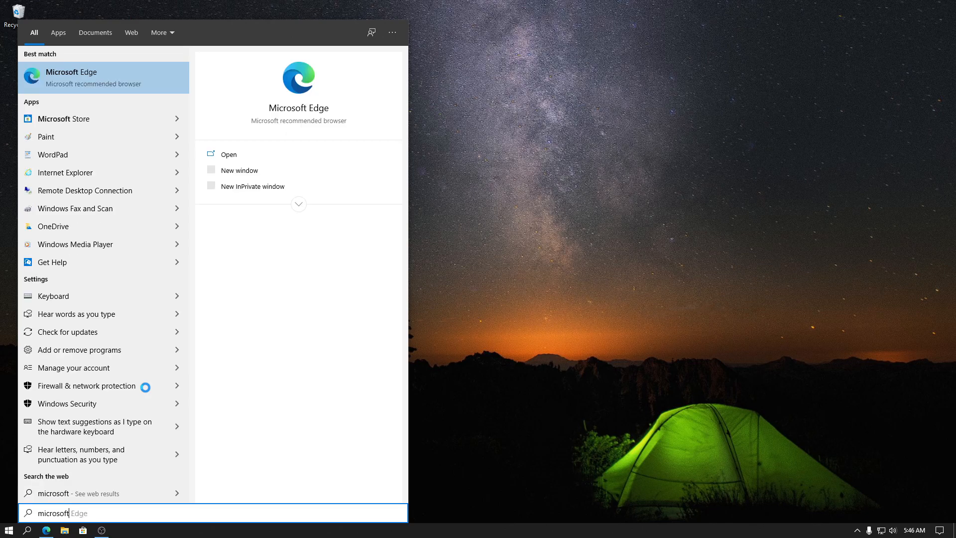
pyautogui.write(' storer')
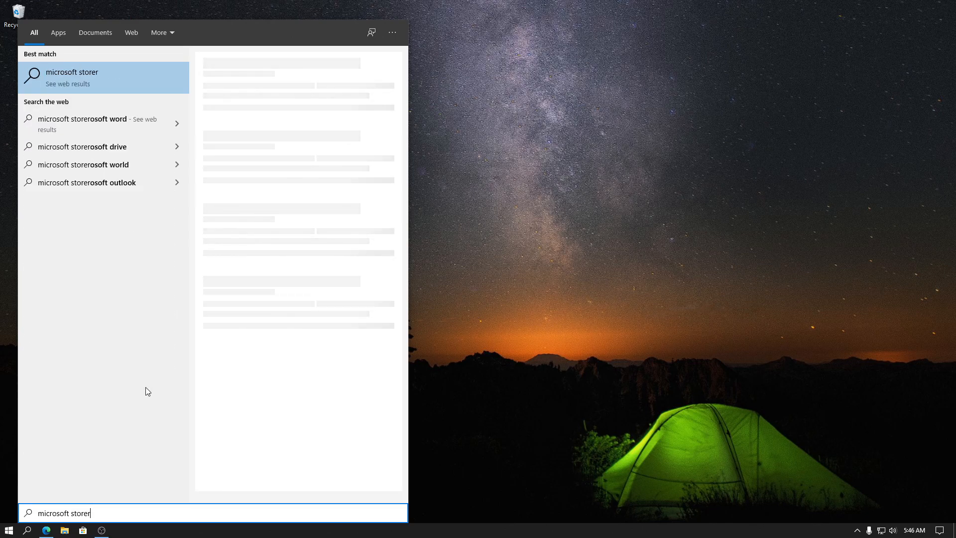
pyautogui.press('BackSpace')
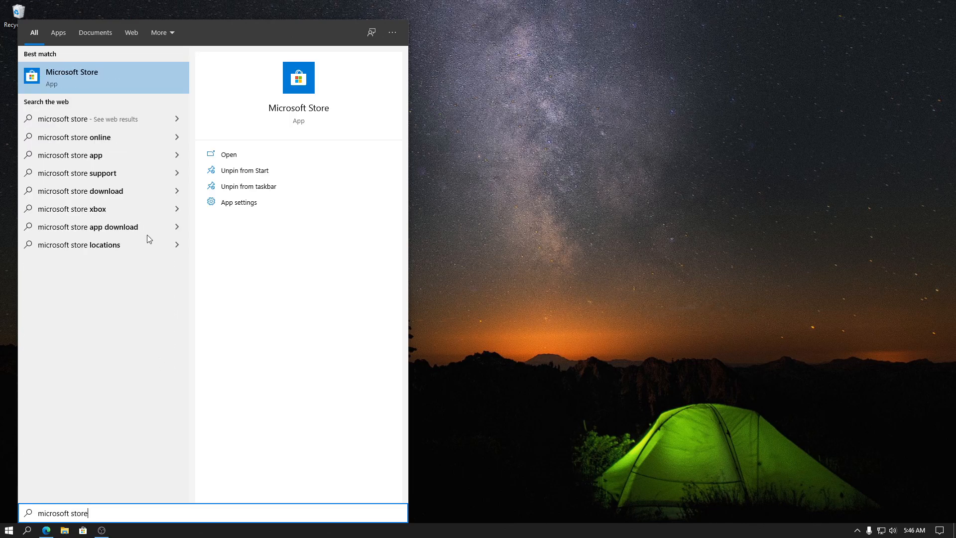
pyautogui.rightClick(90, 76)
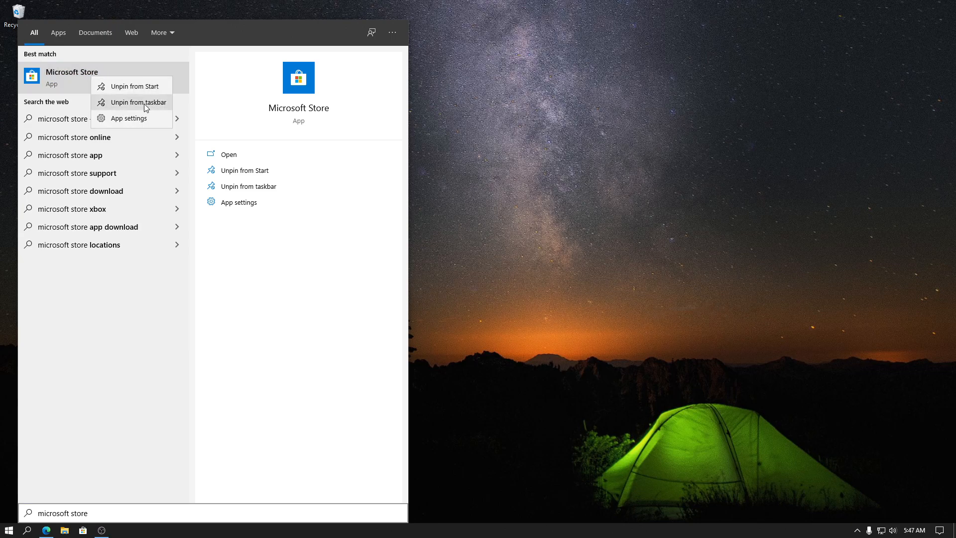
pyautogui.click(521, 267)
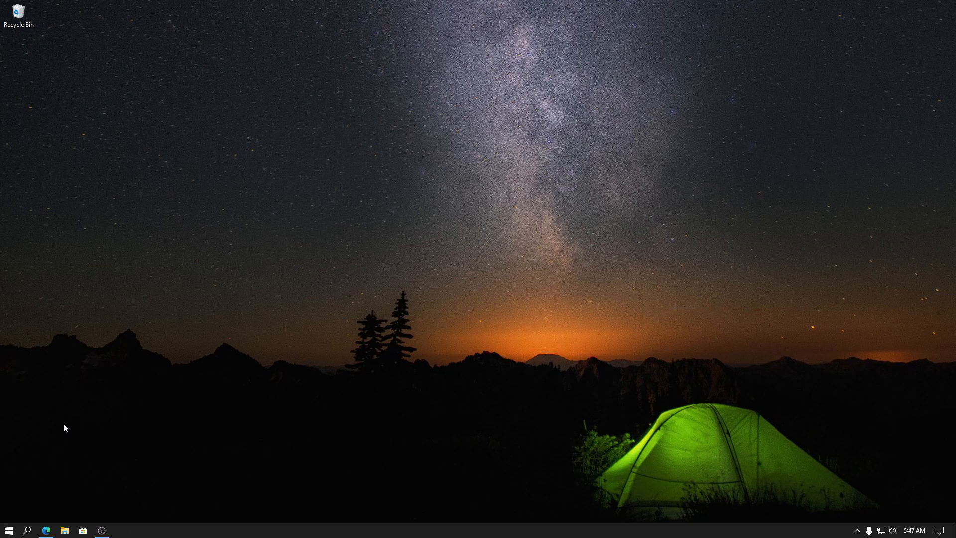
# Open the quick actions for editing from the Notifications & actions system settings.
pyautogui.click(9, 530)
pyautogui.click(11, 491)
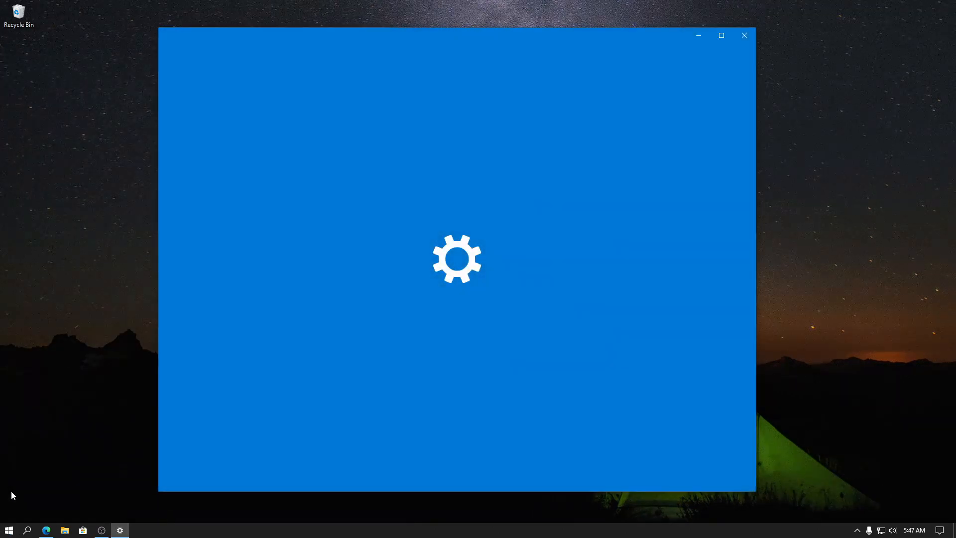
pyautogui.click(243, 204)
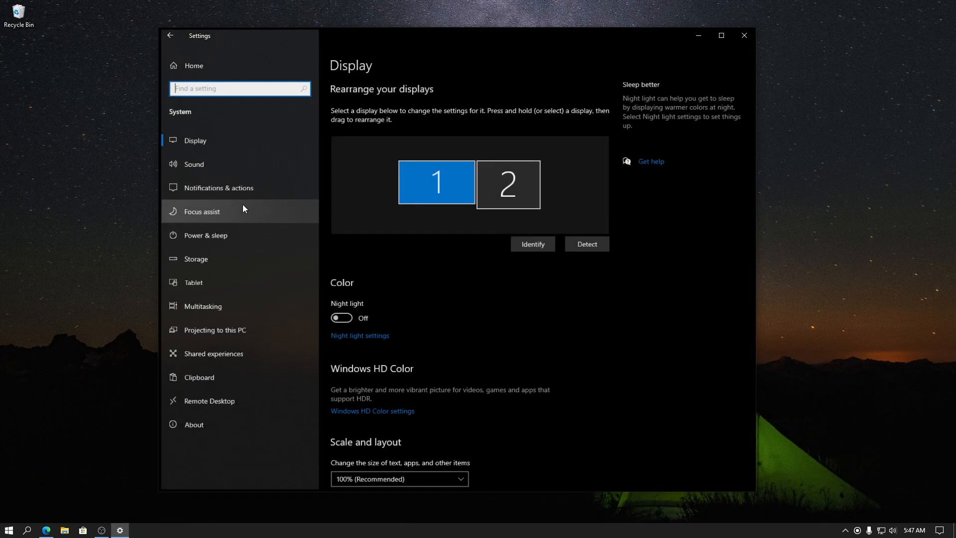
pyautogui.click(244, 188)
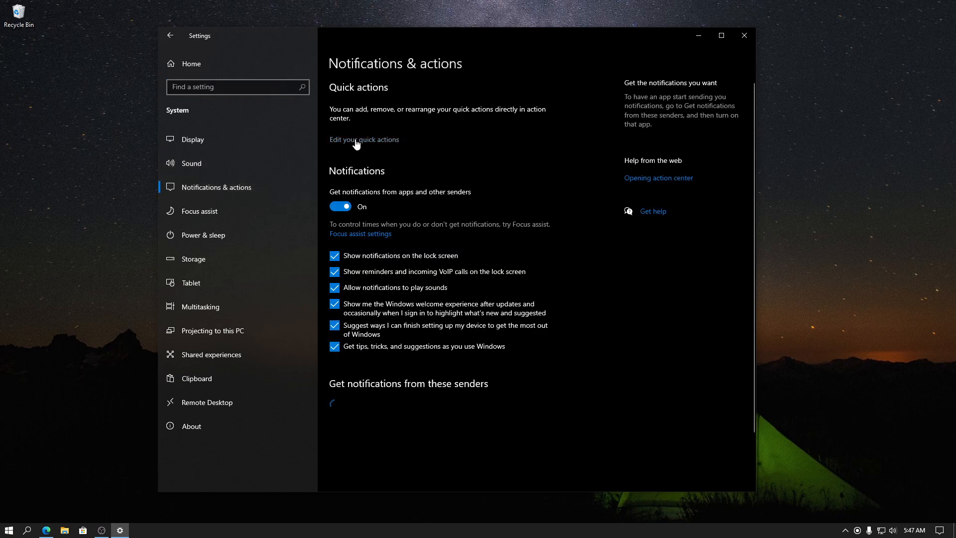
pyautogui.click(391, 145)
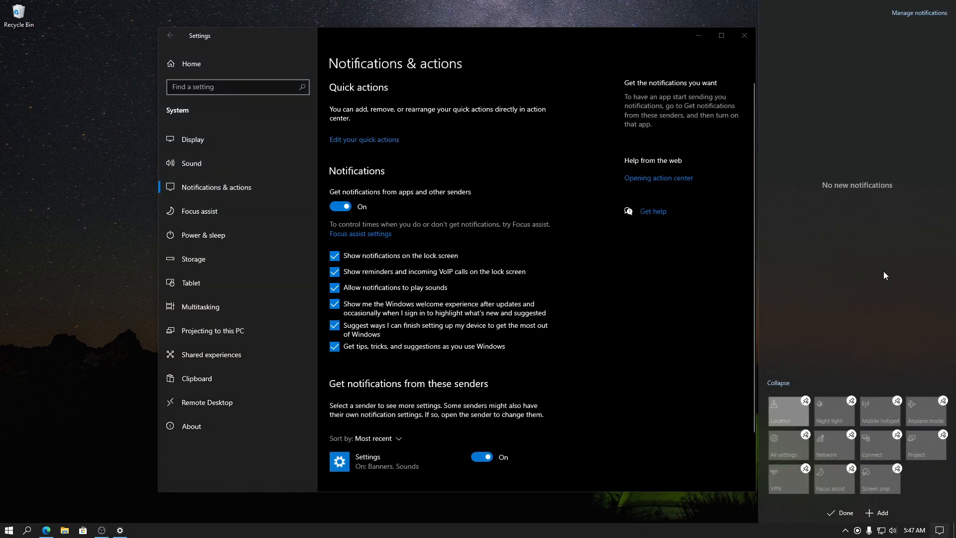
# Remove Location, Mobile hotspot, Airplane mode, Network, Connect, Project and VPN from the quick actions, place All settings first, and finish editing.
pyautogui.click(807, 402)
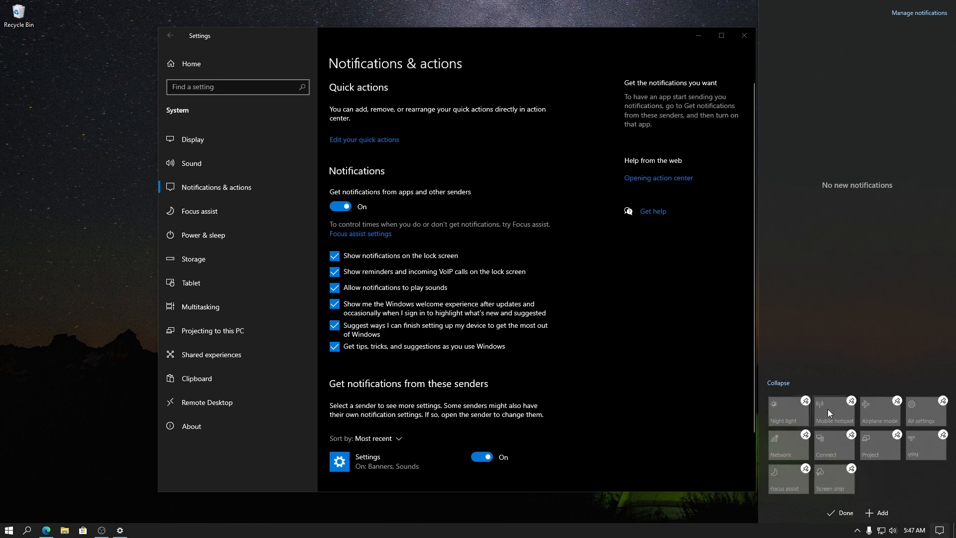
pyautogui.click(851, 401)
pyautogui.click(852, 402)
pyautogui.moveTo(850, 436); pyautogui.dragTo(787, 448)
pyautogui.click(897, 435)
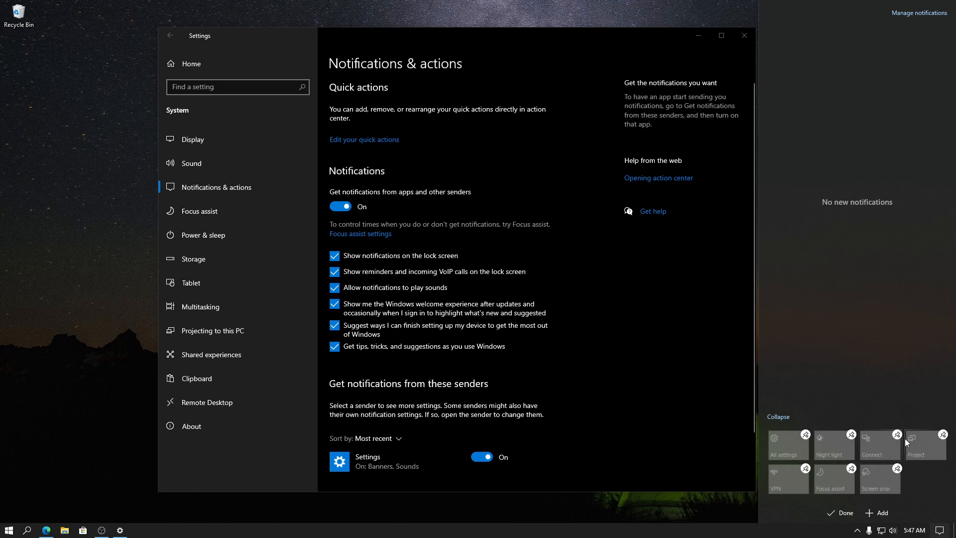
pyautogui.click(896, 435)
pyautogui.click(897, 435)
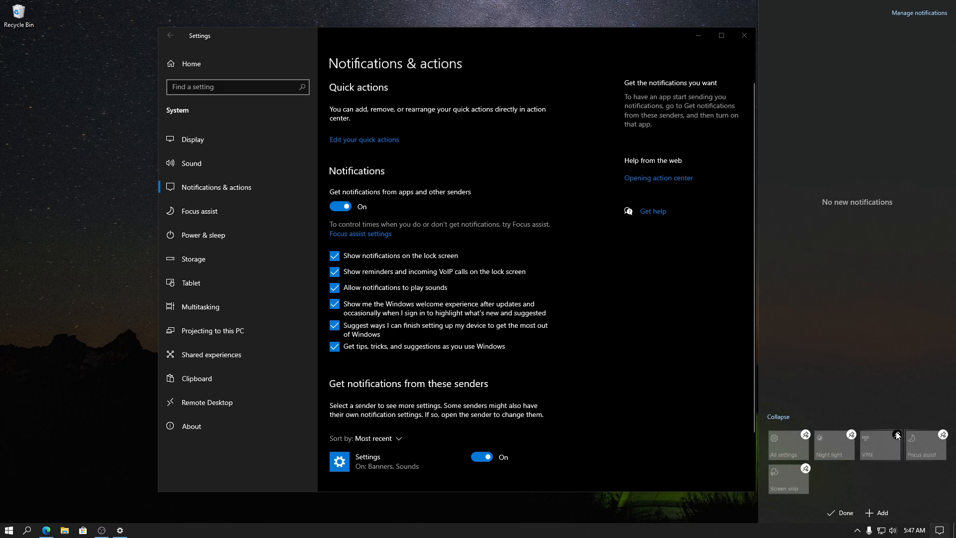
pyautogui.click(897, 435)
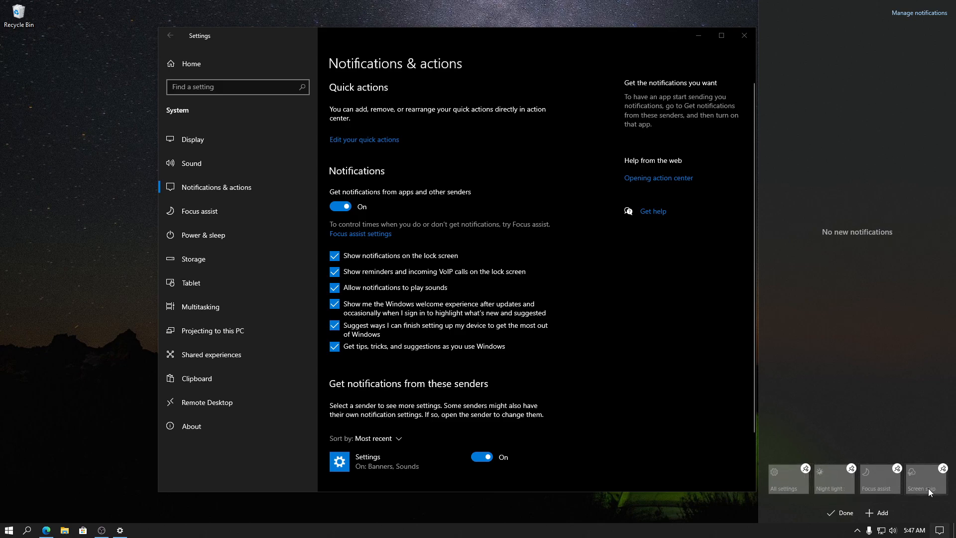
pyautogui.click(841, 512)
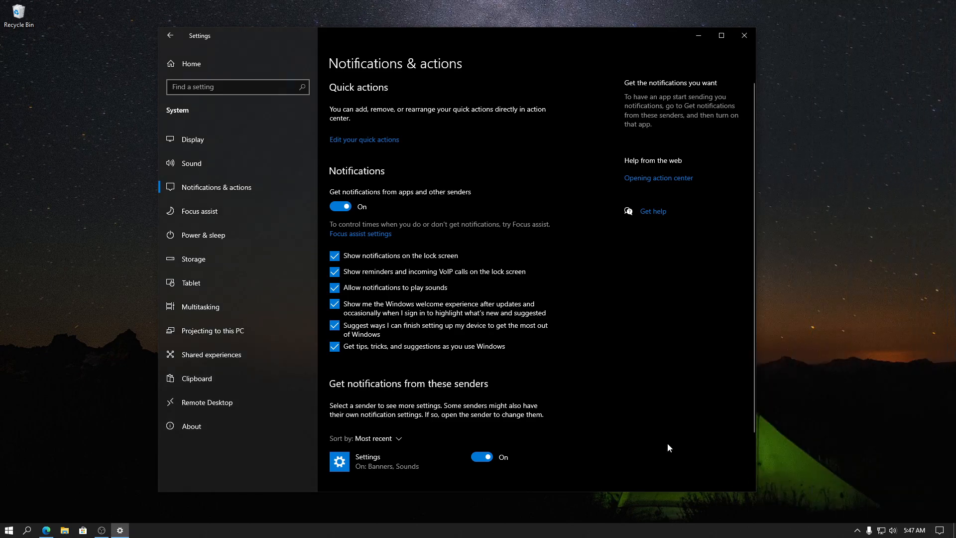
# Capture a small rectangular screen snip around the settings search field and close Settings.
pyautogui.press('super+shift+s')
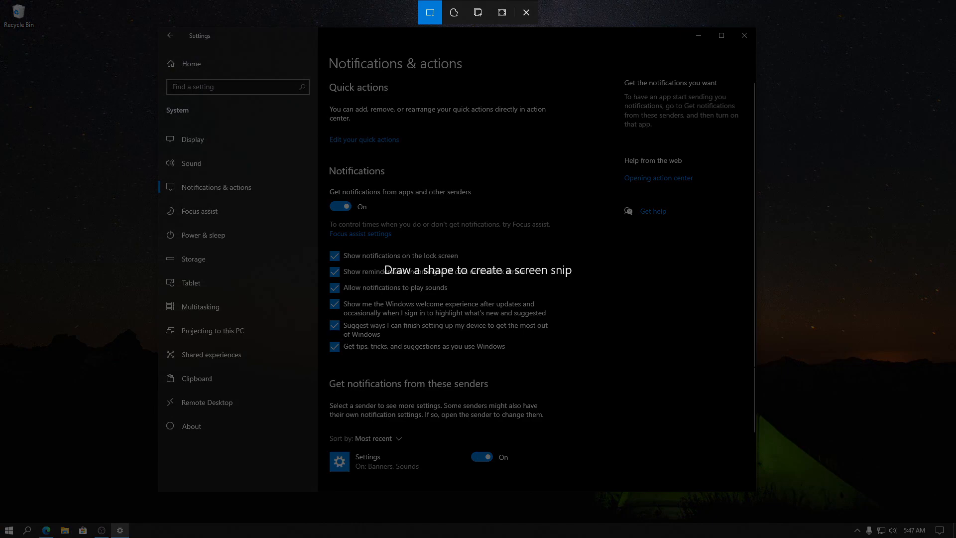
pyautogui.moveTo(213, 77); pyautogui.dragTo(233, 93)
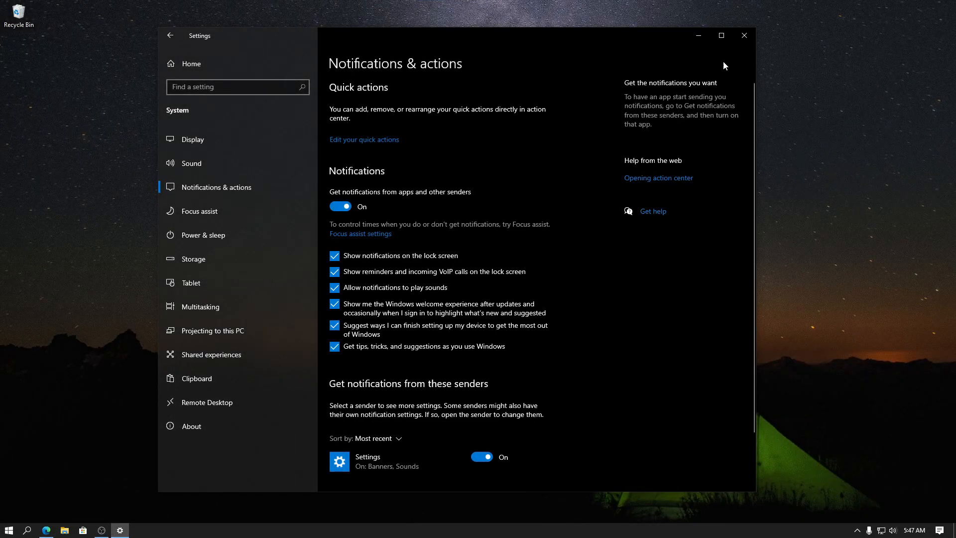
pyautogui.click(744, 35)
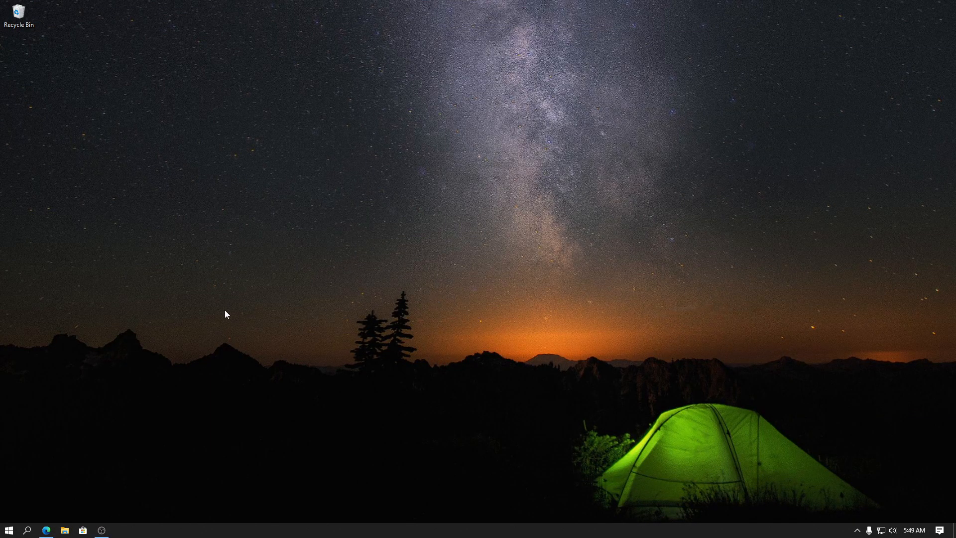
# Create a password for the local account in the sign-in options, entering the new password and its confirmation.
pyautogui.click(9, 529)
pyautogui.click(15, 491)
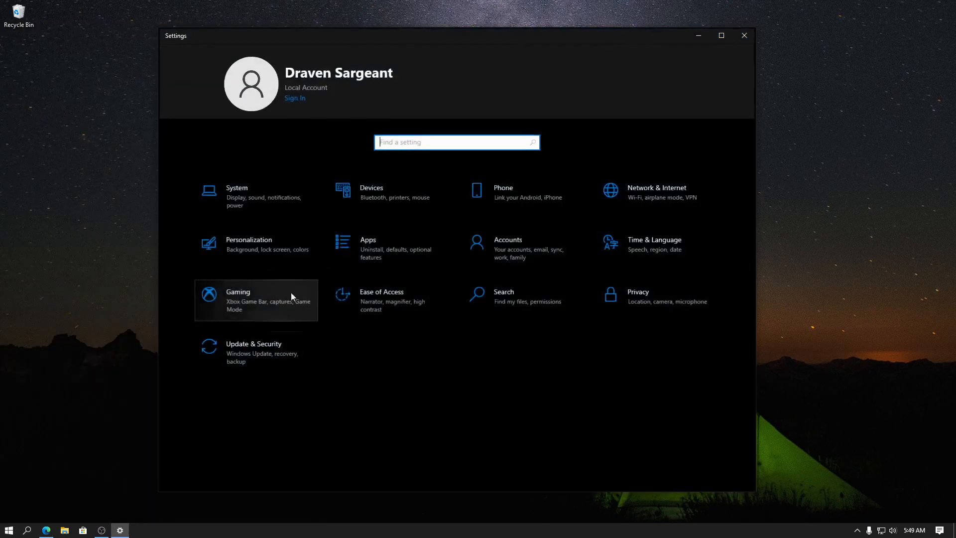
pyautogui.click(518, 255)
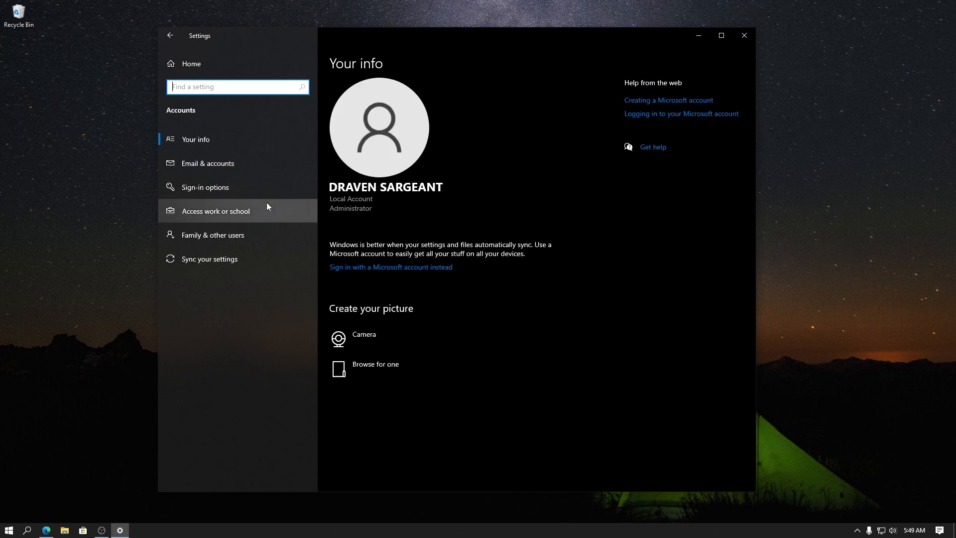
pyautogui.click(207, 195)
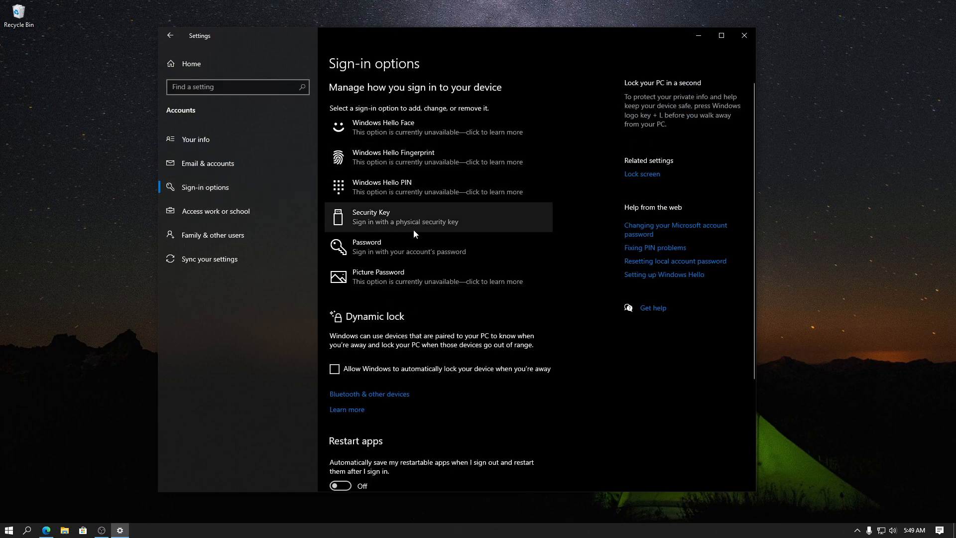
pyautogui.click(405, 253)
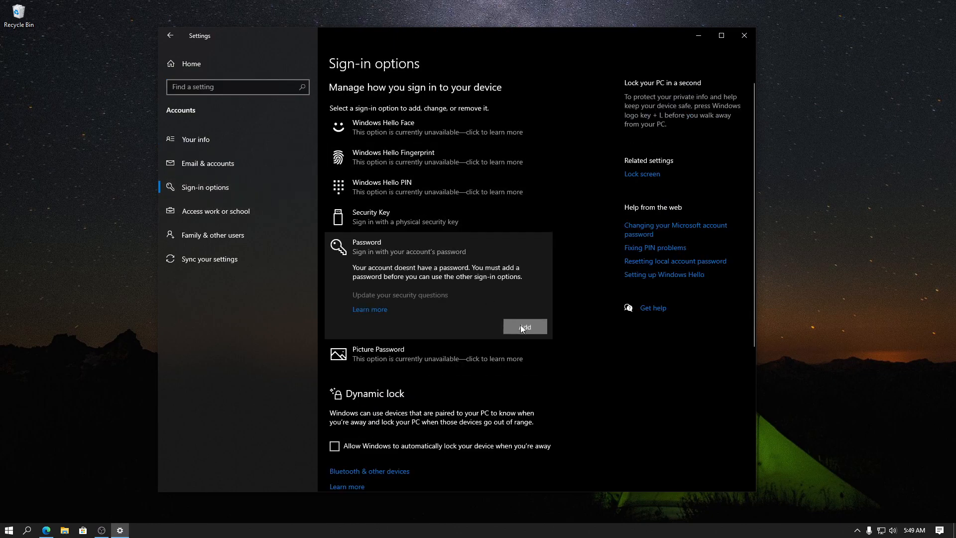
pyautogui.click(521, 325)
pyautogui.write('*********')
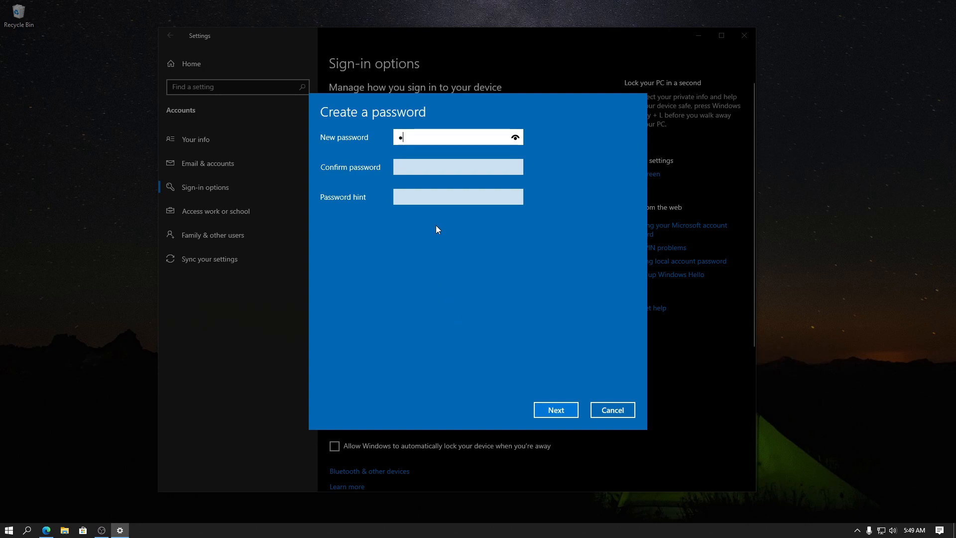
pyautogui.write('****')
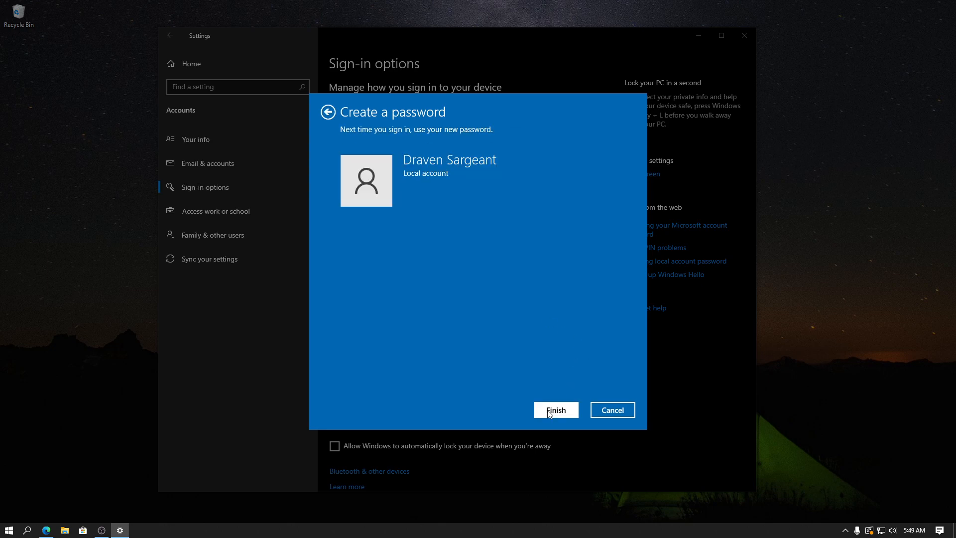
pyautogui.click(550, 412)
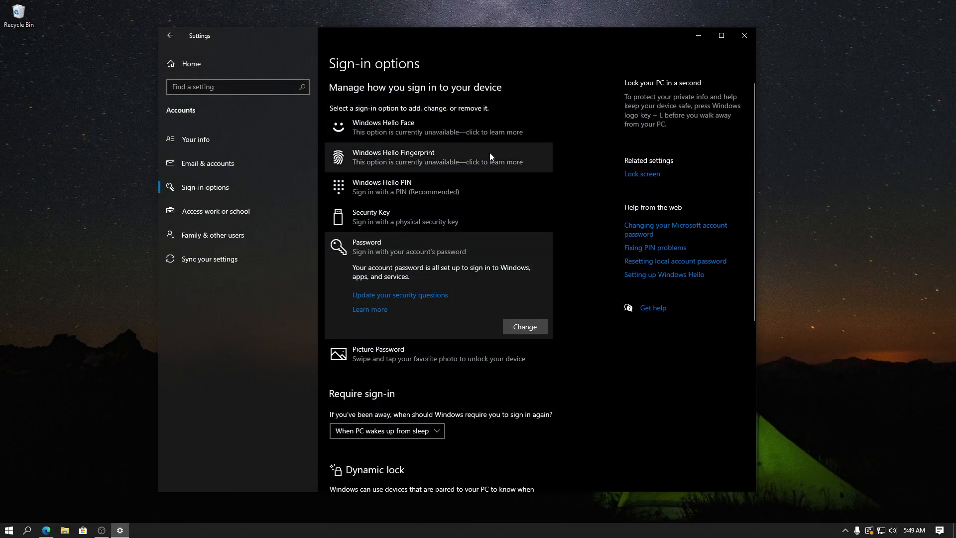
# Set up a Windows Hello PIN by verifying the account password and entering and confirming the new PIN, and close Settings.
pyautogui.click(469, 189)
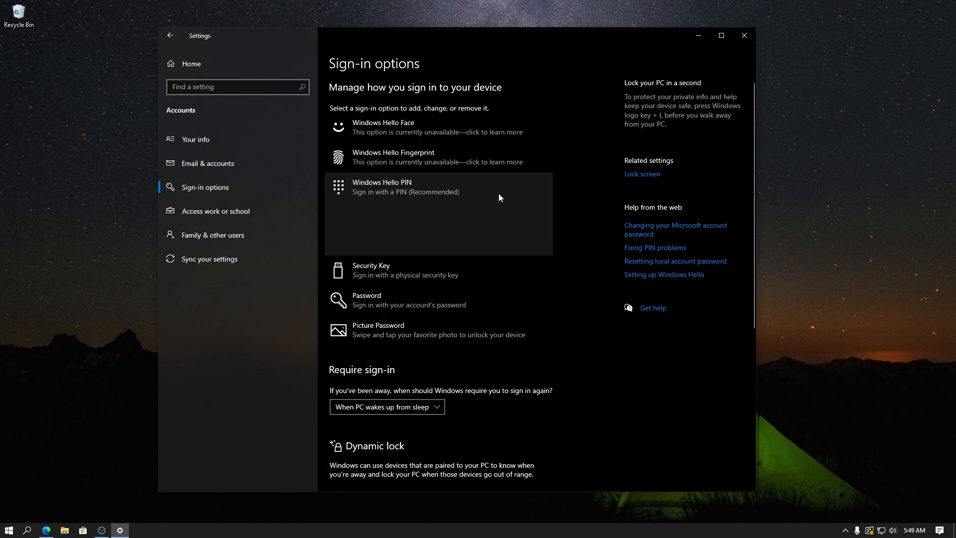
pyautogui.click(528, 241)
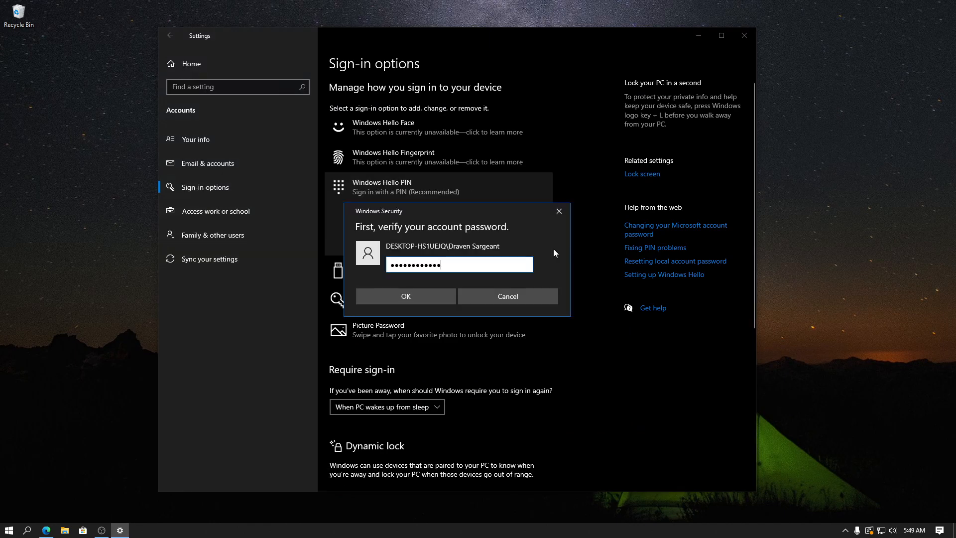
pyautogui.write('•')
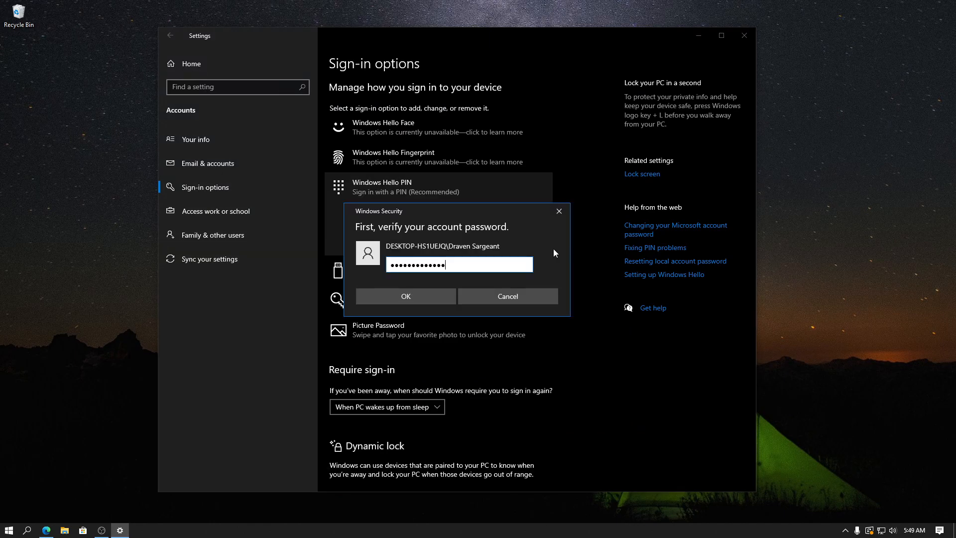
pyautogui.press('Return')
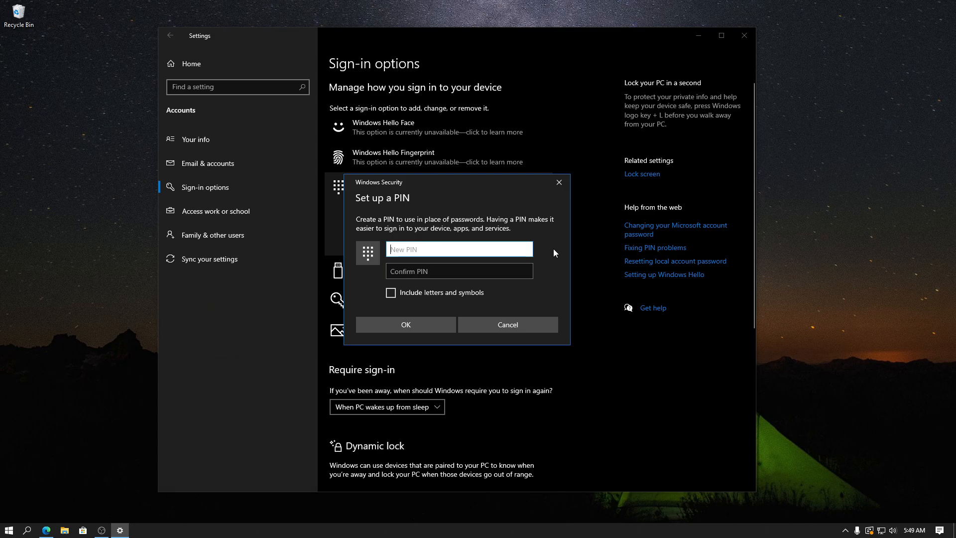
pyautogui.write('••••••')
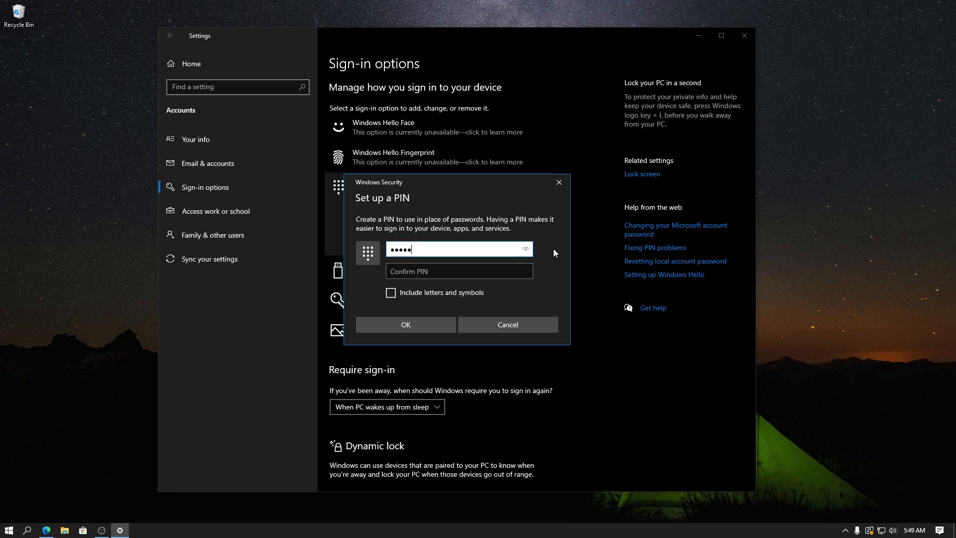
pyautogui.press('Tab')
pyautogui.write('••••••')
pyautogui.press('Return')
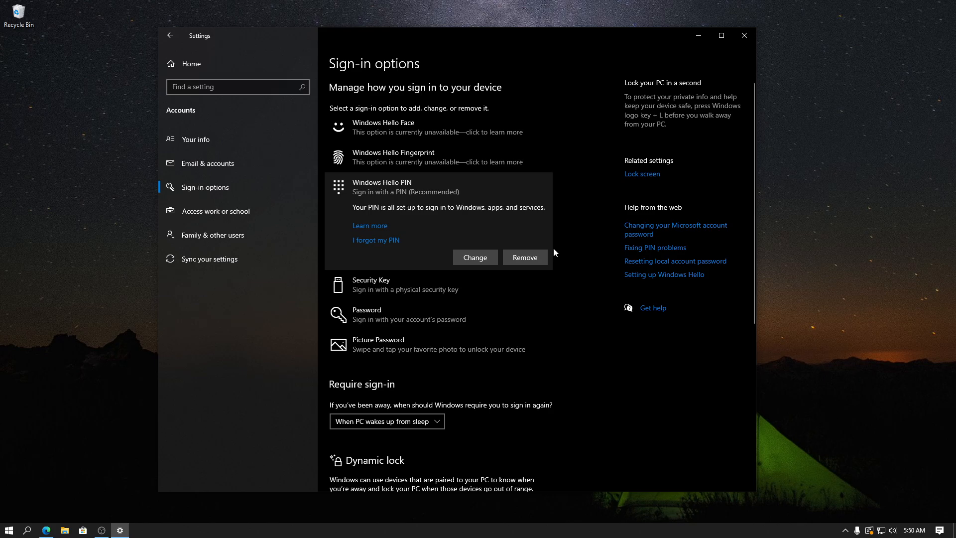
pyautogui.click(753, 36)
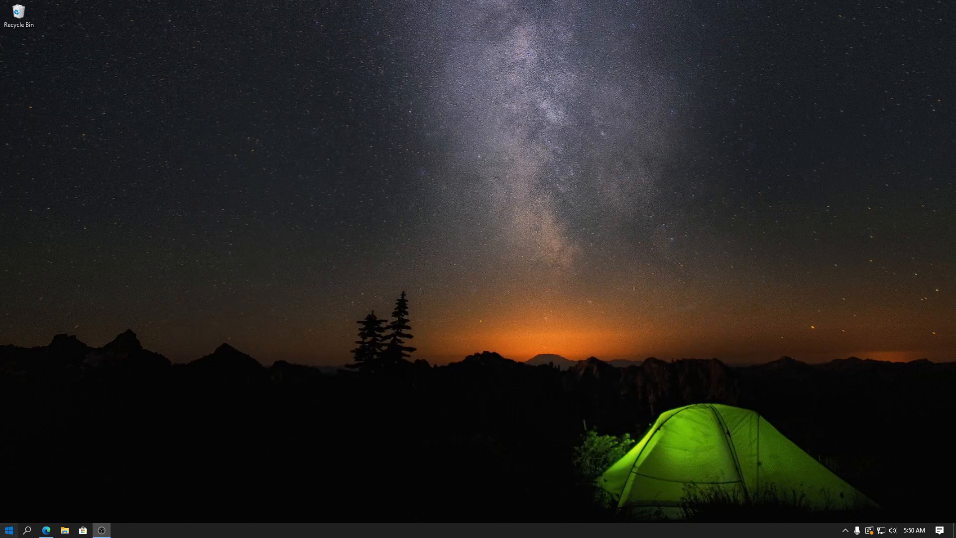
# Open the Family & other users account settings and start adding someone else to this PC.
pyautogui.click(9, 530)
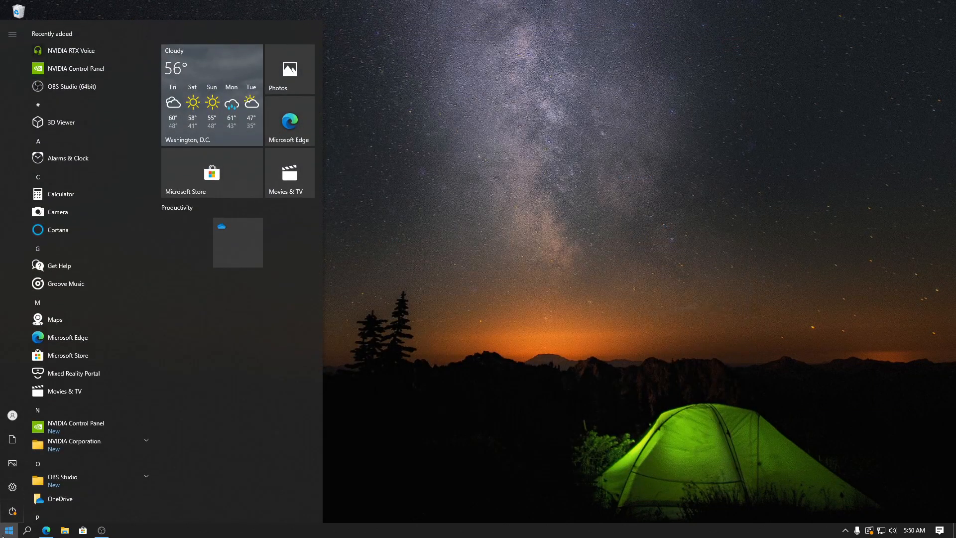
pyautogui.click(13, 487)
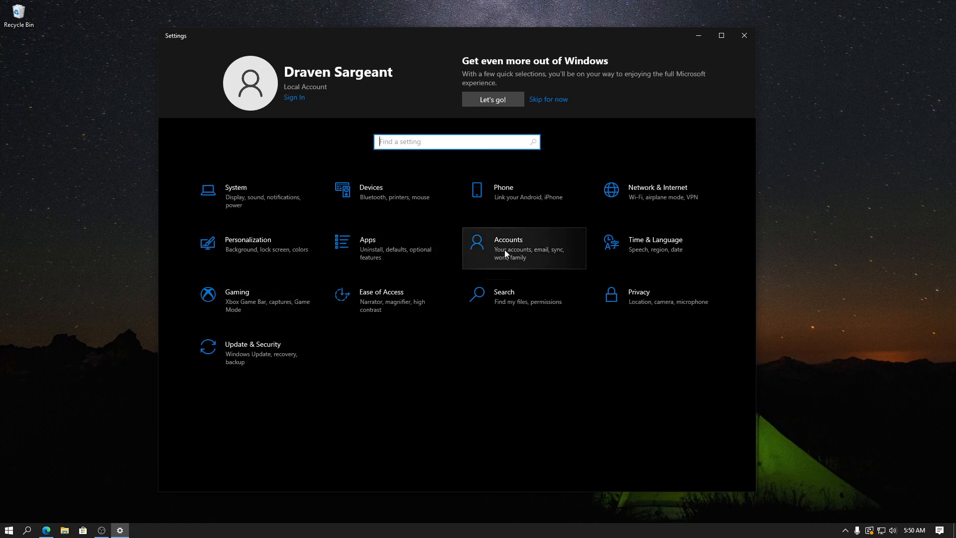
pyautogui.click(503, 249)
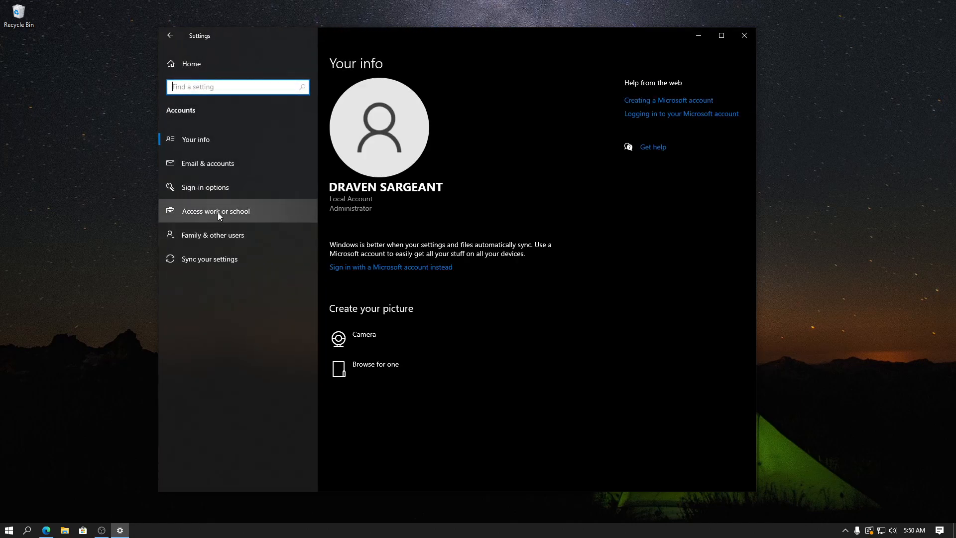
pyautogui.click(234, 235)
pyautogui.click(381, 239)
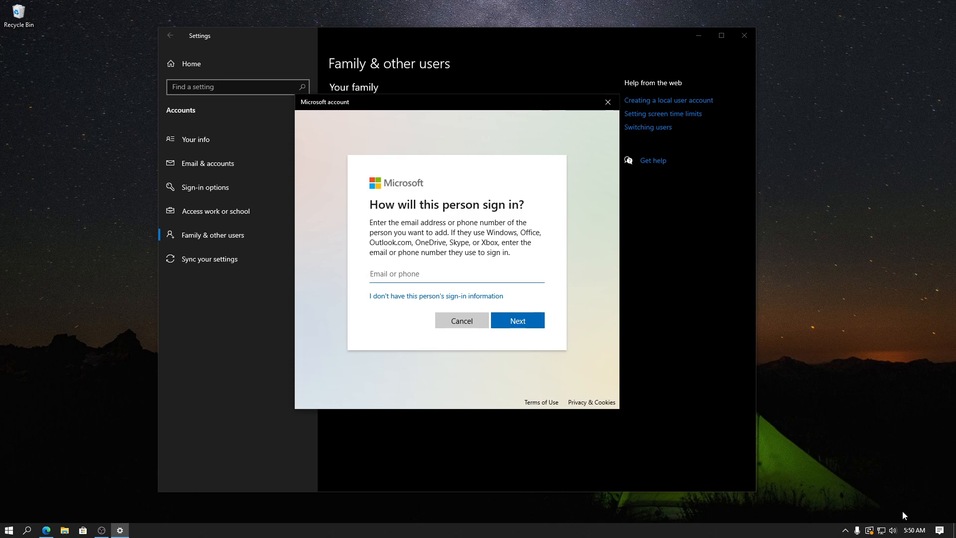
# Check the network connection and Wi-Fi status, and dismiss the network overview.
pyautogui.click(881, 530)
pyautogui.click(799, 505)
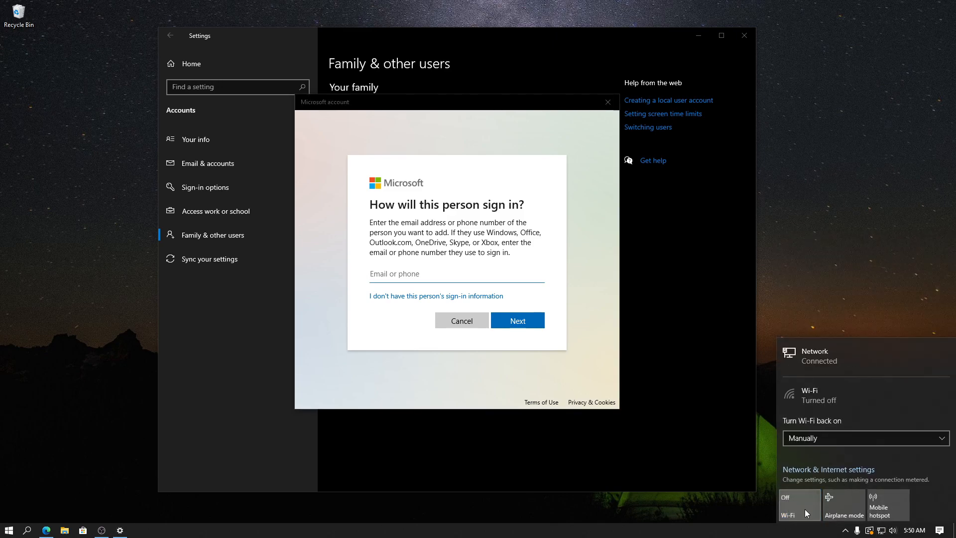
pyautogui.click(866, 218)
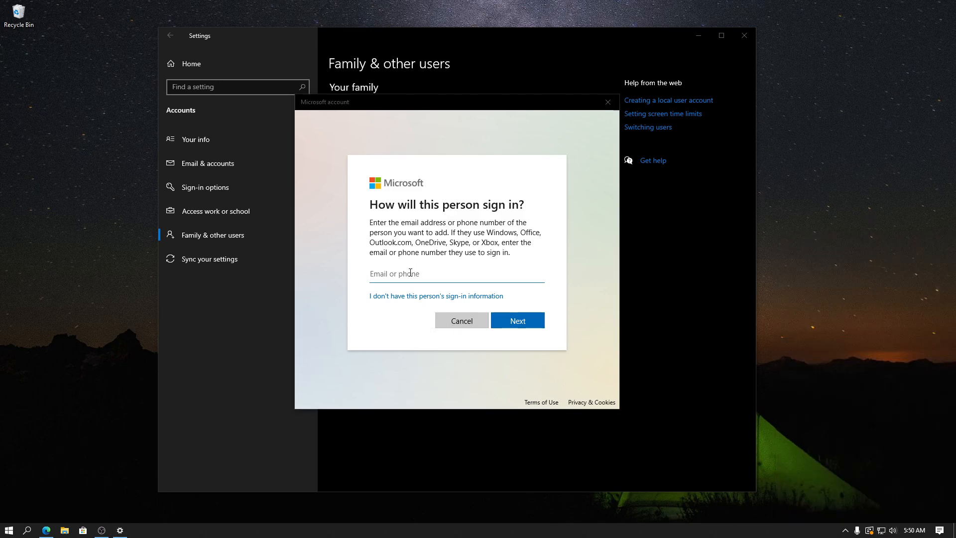
# Open the form for adding a user without a Microsoft account, dismiss it unfilled, and close Settings.
pyautogui.click(394, 297)
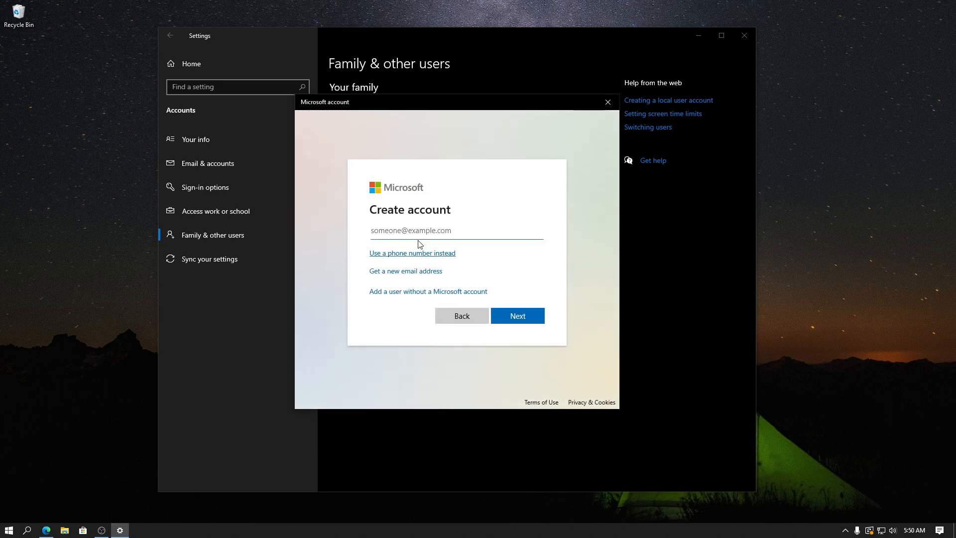
pyautogui.click(426, 292)
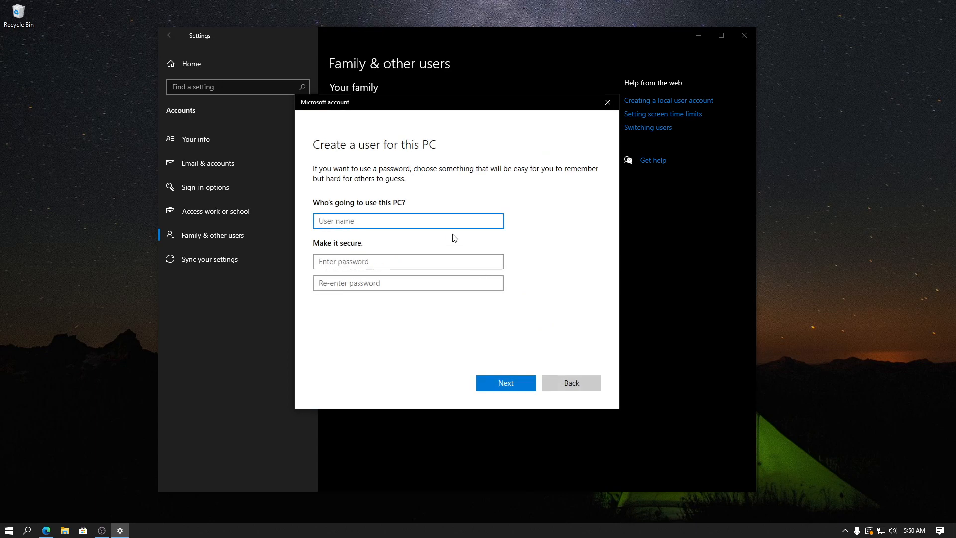
pyautogui.click(608, 101)
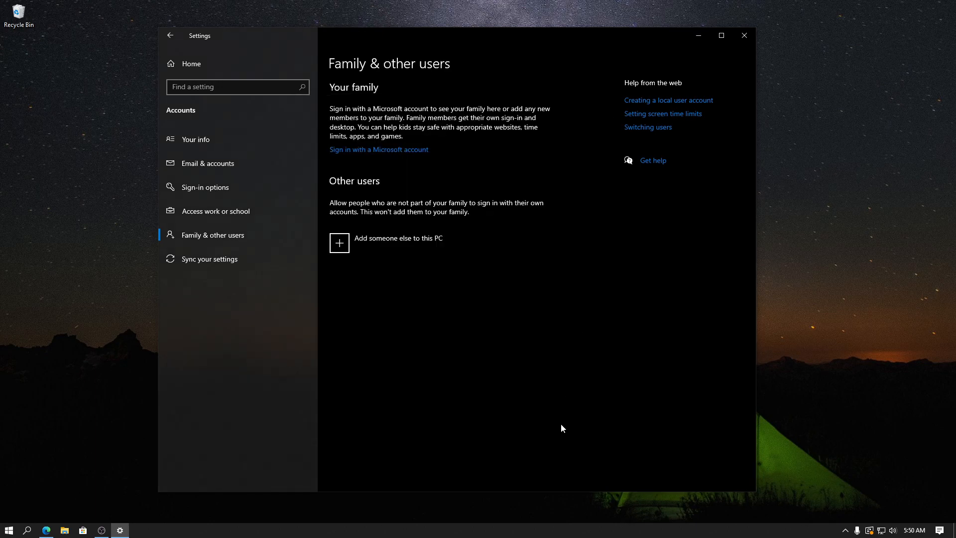
pyautogui.hotkey('alt', 'F4')
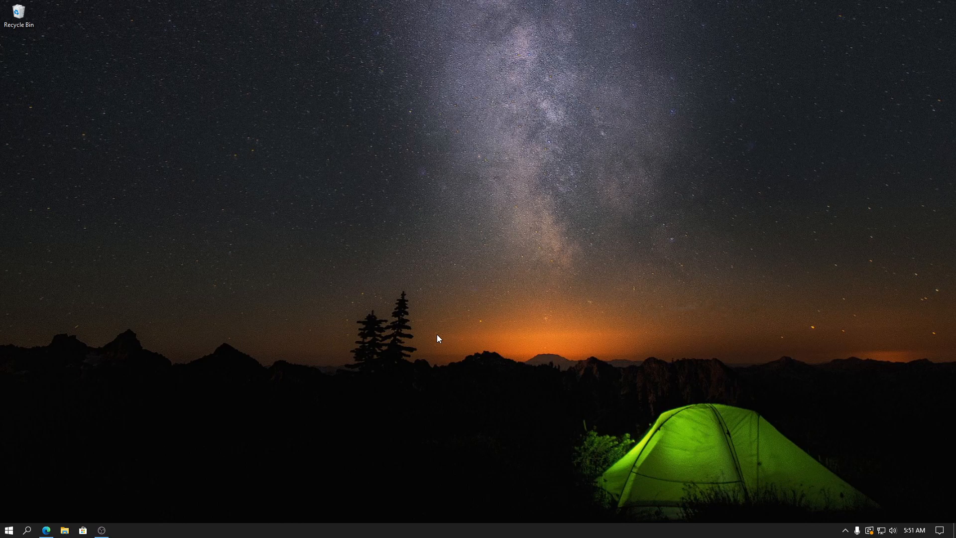
# Switch to Microsoft Edge and open the NVIDIA website's download page for all NVIDIA drivers.
pyautogui.click(46, 530)
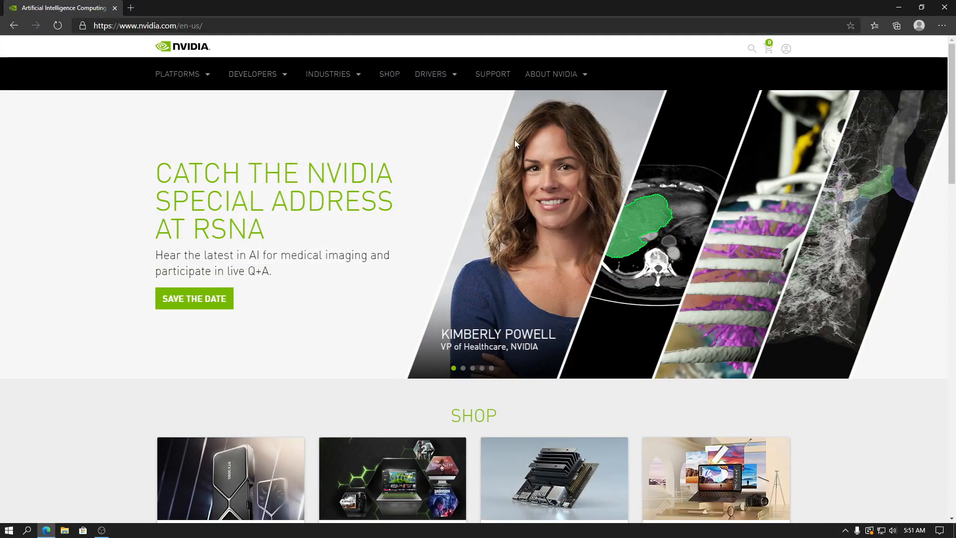
pyautogui.moveTo(435, 75)
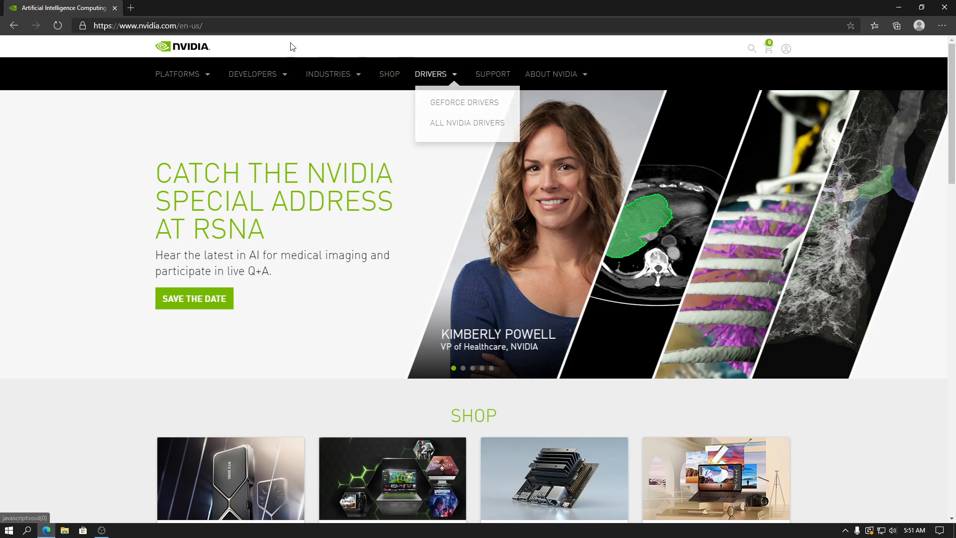
pyautogui.click(456, 106)
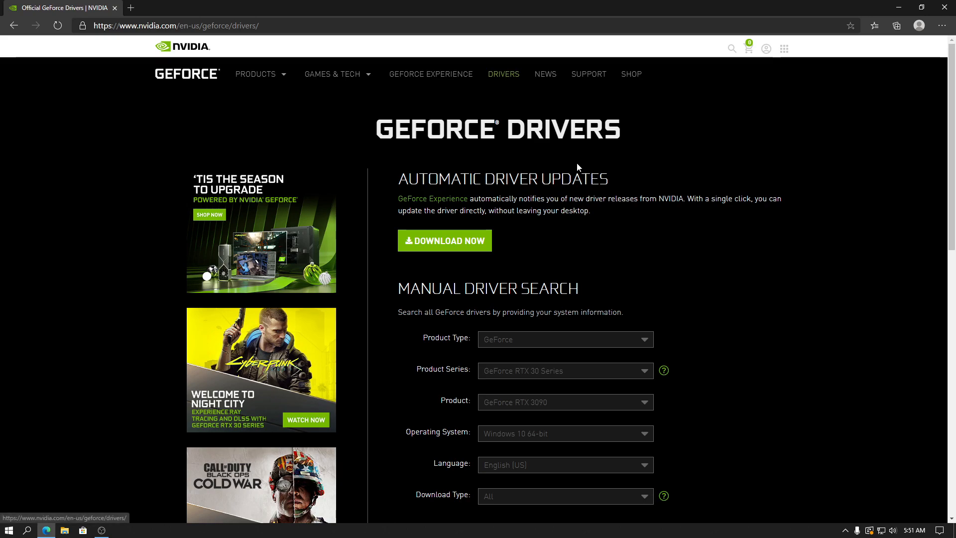
pyautogui.hotkey('alt', 'Left')
pyautogui.moveTo(433, 75)
pyautogui.click(456, 122)
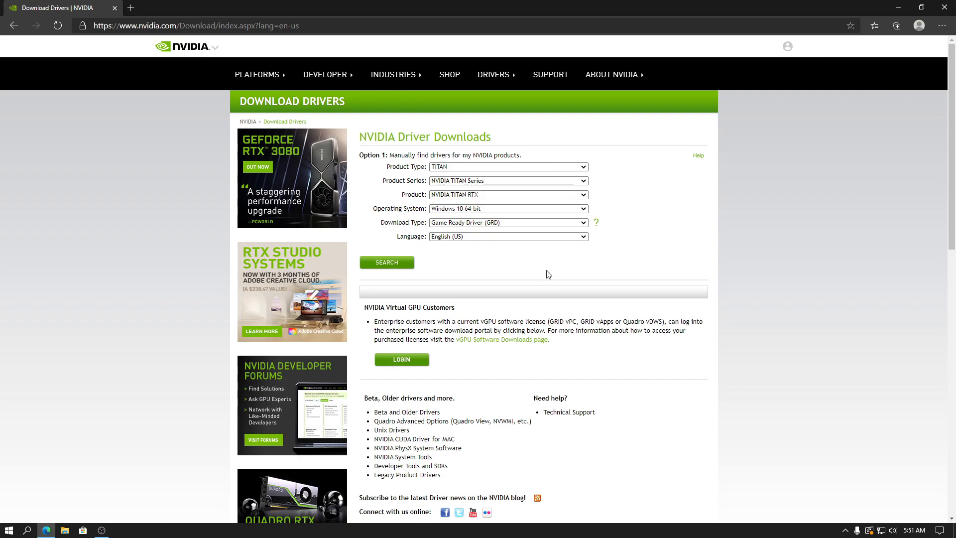
# Set the product type to GeForce in the NVIDIA manual driver search and view the available product series.
pyautogui.click(392, 168)
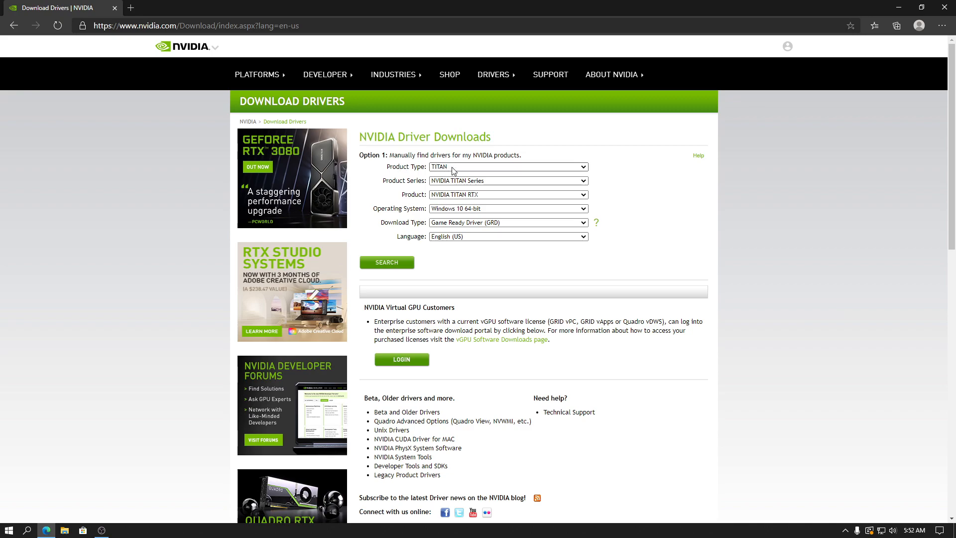
pyautogui.click(455, 167)
pyautogui.click(487, 181)
pyautogui.click(487, 181)
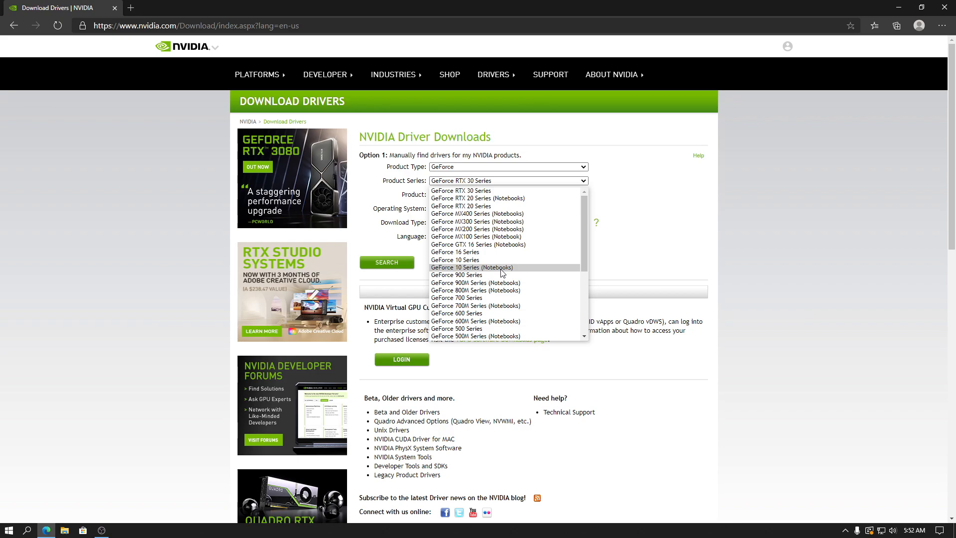
# Look up the installed graphics card's model in the detailed performance view of Task Manager, and close Task Manager.
pyautogui.rightClick(568, 531)
pyautogui.click(598, 483)
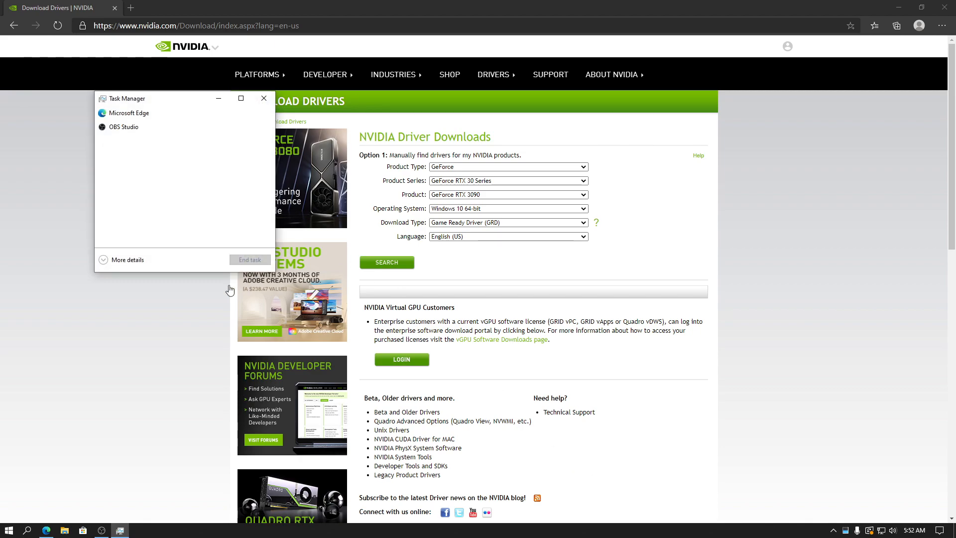
pyautogui.click(127, 260)
pyautogui.click(161, 124)
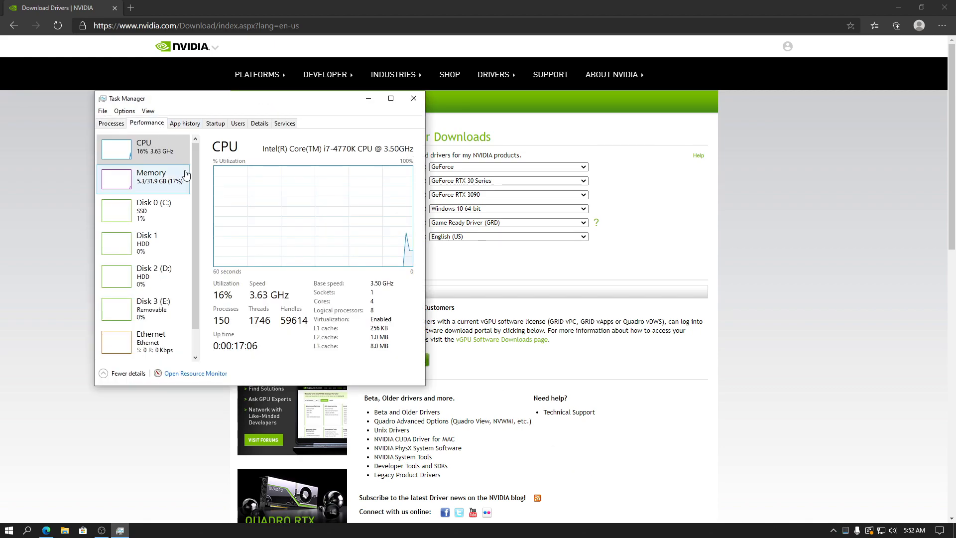
pyautogui.scroll(-2, 174, 284)
pyautogui.click(184, 344)
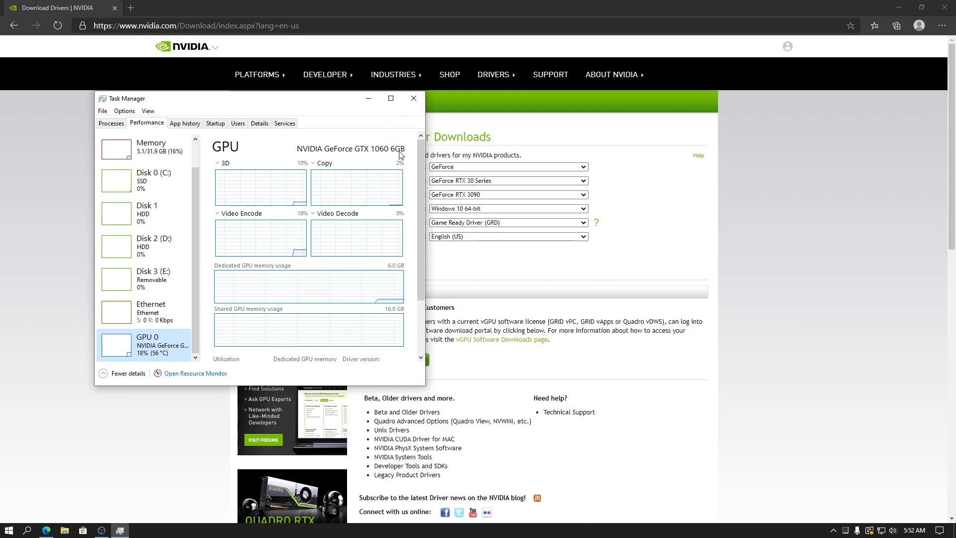
pyautogui.click(413, 98)
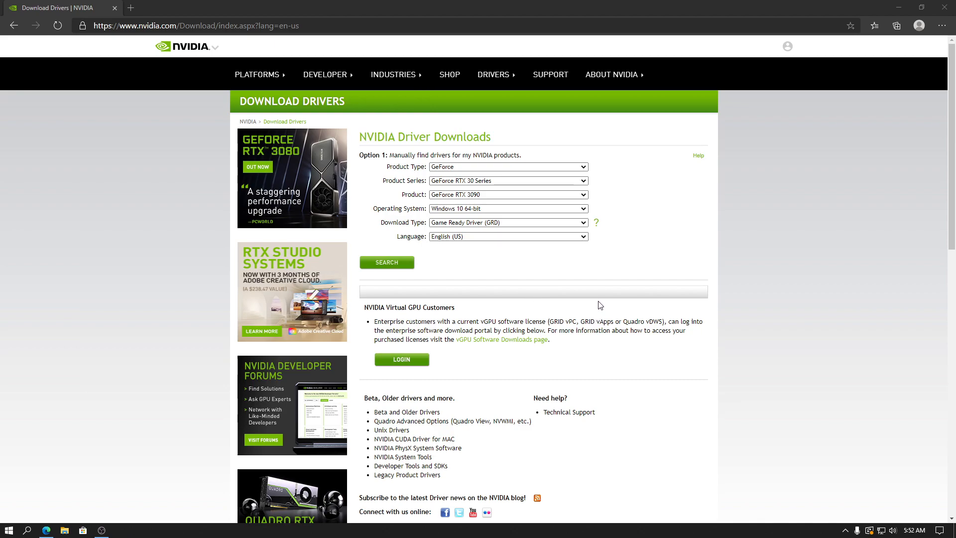
# Set the product series to GeForce 10 Series and the product to GeForce GTX 1060 in the driver search.
pyautogui.click(534, 181)
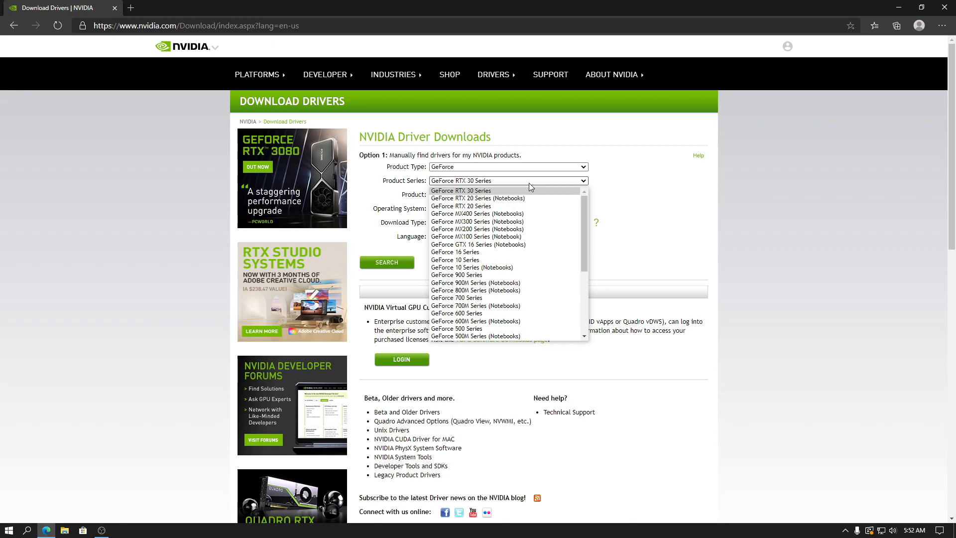
pyautogui.click(463, 260)
pyautogui.click(478, 195)
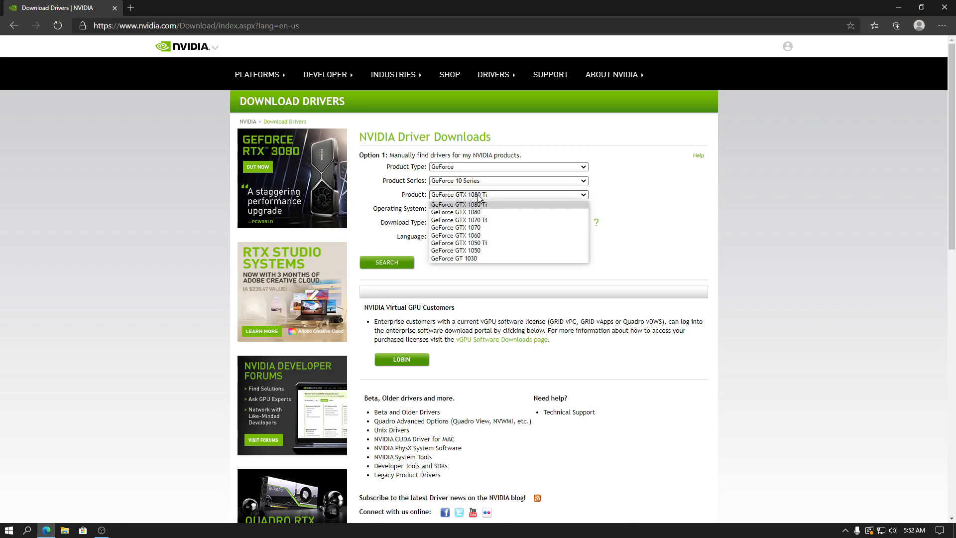
pyautogui.click(484, 236)
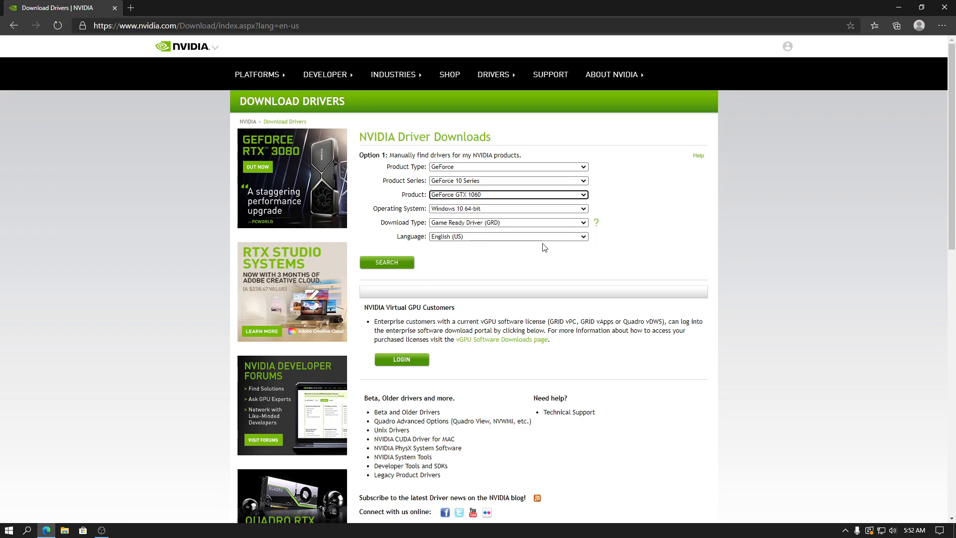
# Dismiss the reopened product list without a new choice and go to the GeForce drivers page.
pyautogui.click(476, 195)
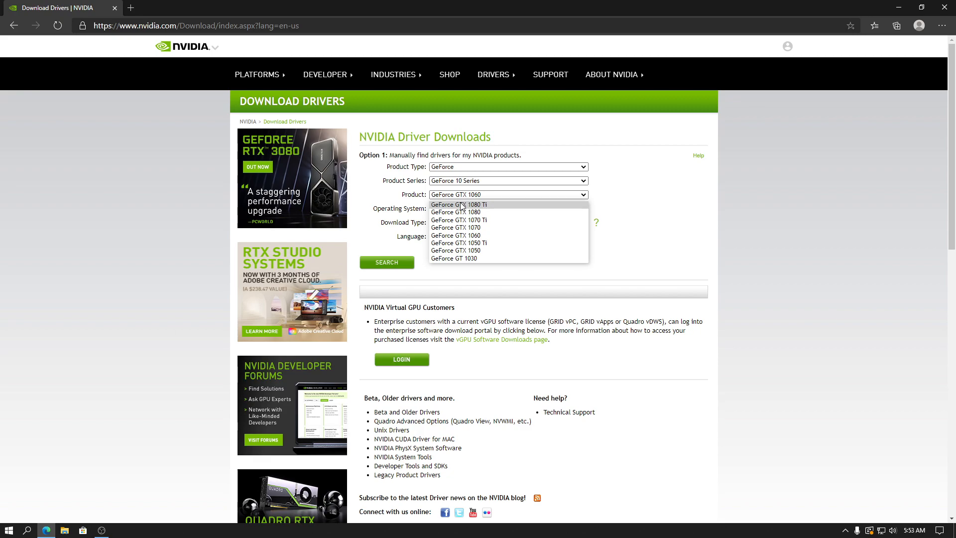
pyautogui.click(663, 212)
pyautogui.moveTo(510, 77)
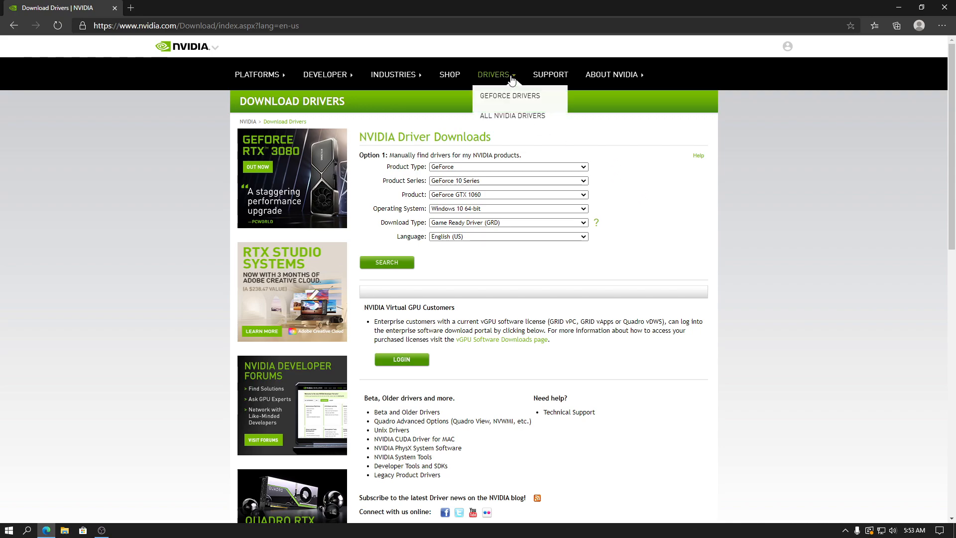
pyautogui.click(511, 96)
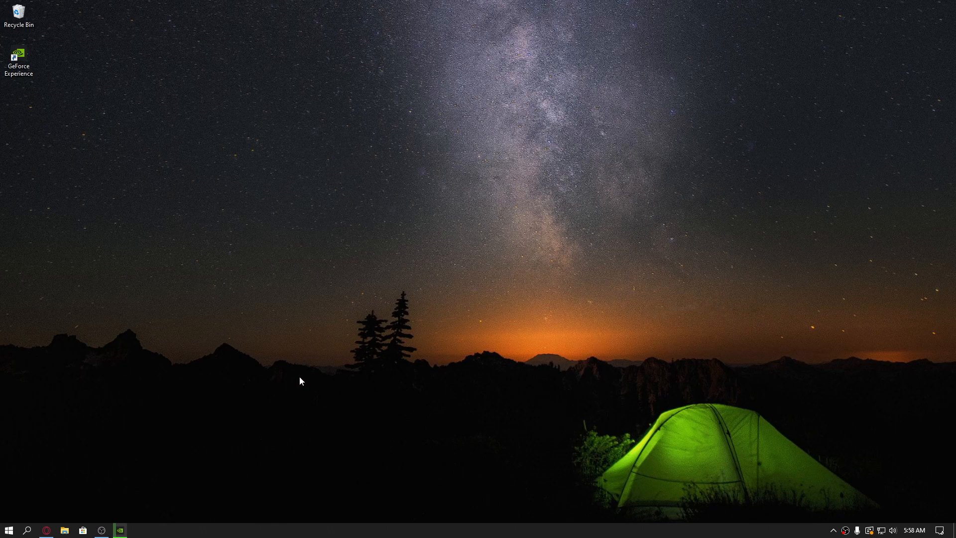
# Open the advanced display settings from the Display section of the system settings.
pyautogui.rightClick(393, 348)
pyautogui.click(422, 458)
pyautogui.click(9, 530)
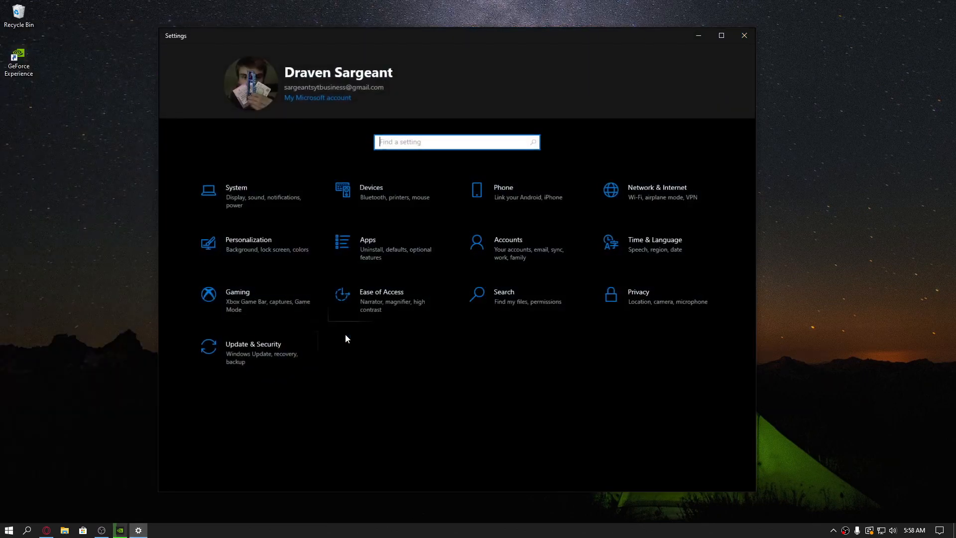
pyautogui.click(269, 200)
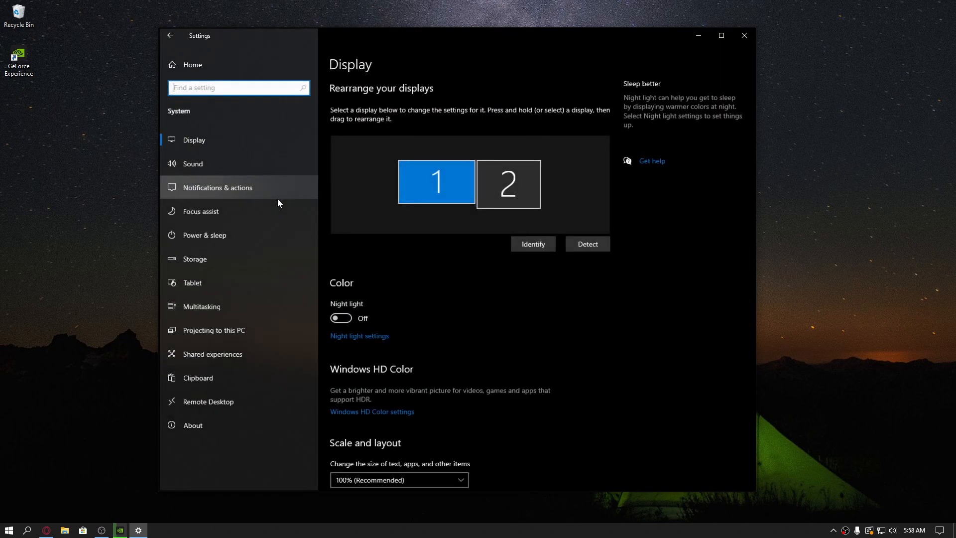
pyautogui.scroll(-1, 552, 344)
pyautogui.scroll(-5, 553, 349)
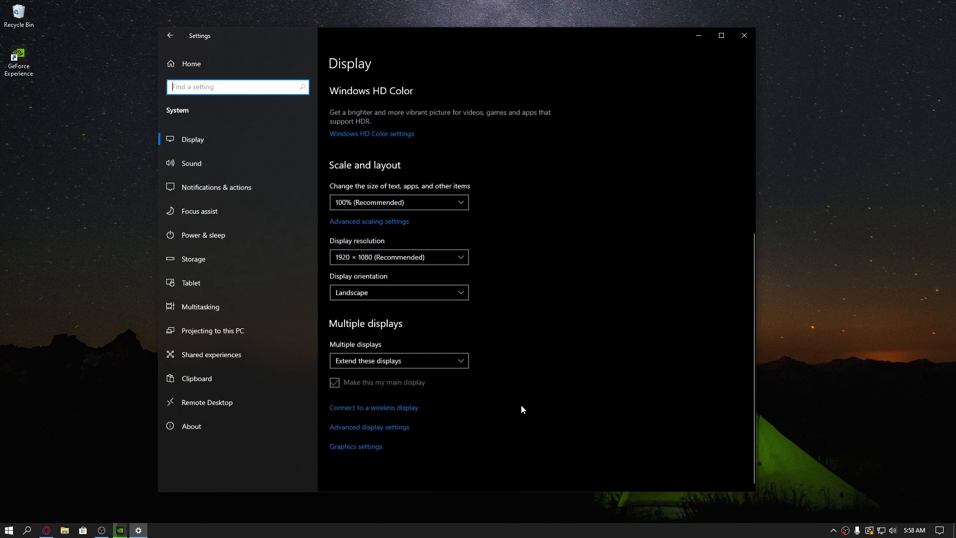
pyautogui.click(371, 429)
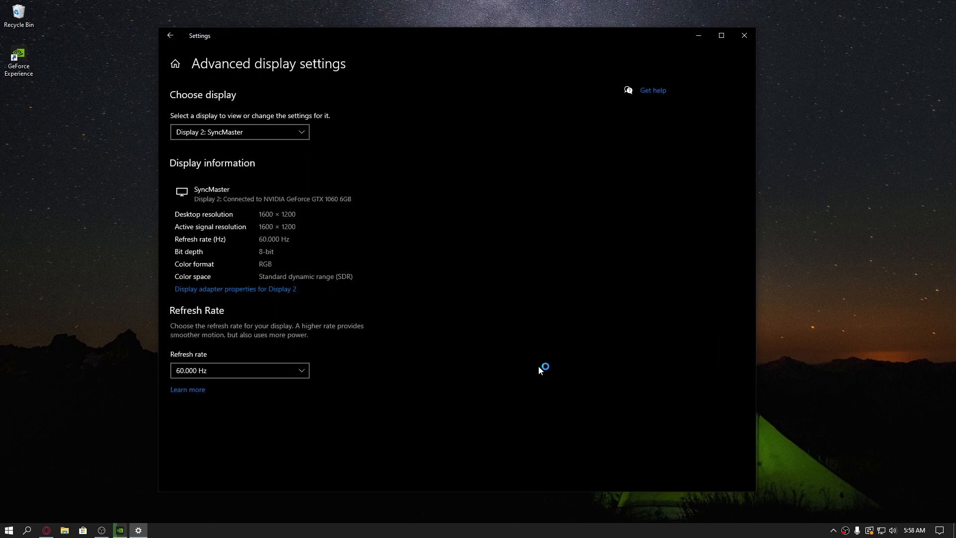
# Choose Display 1: 2590G4, set its refresh rate to 144.001 Hz, and keep the changed display settings.
pyautogui.click(216, 370)
pyautogui.click(316, 356)
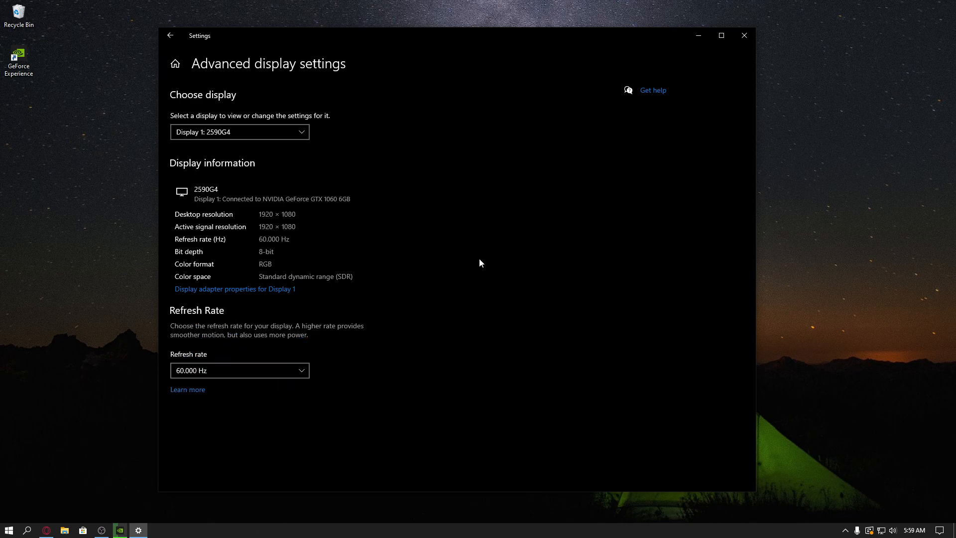
pyautogui.click(224, 371)
pyautogui.click(208, 418)
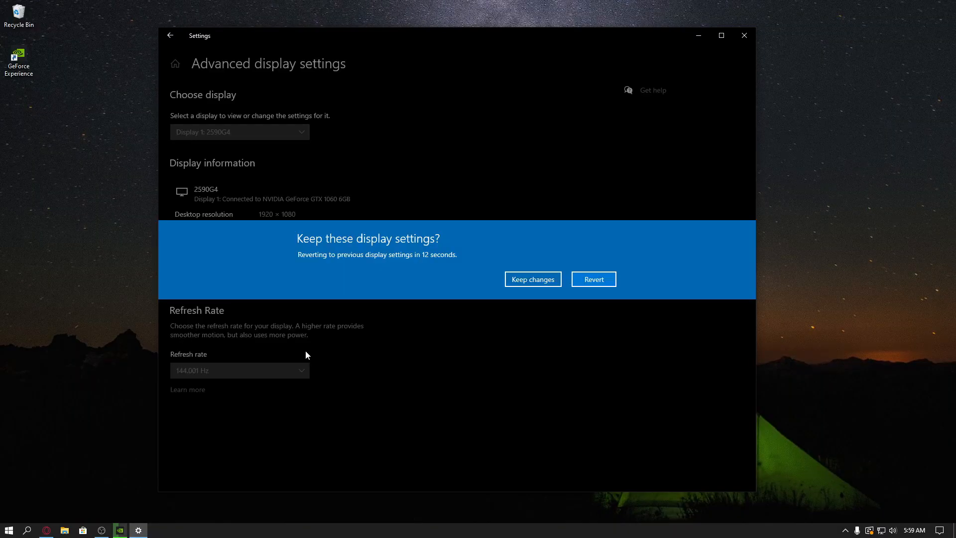
pyautogui.click(522, 283)
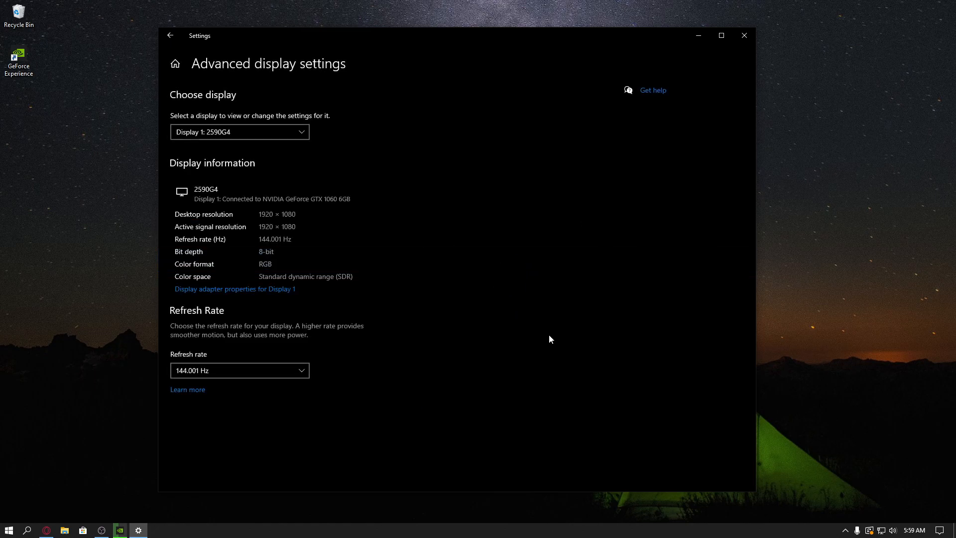